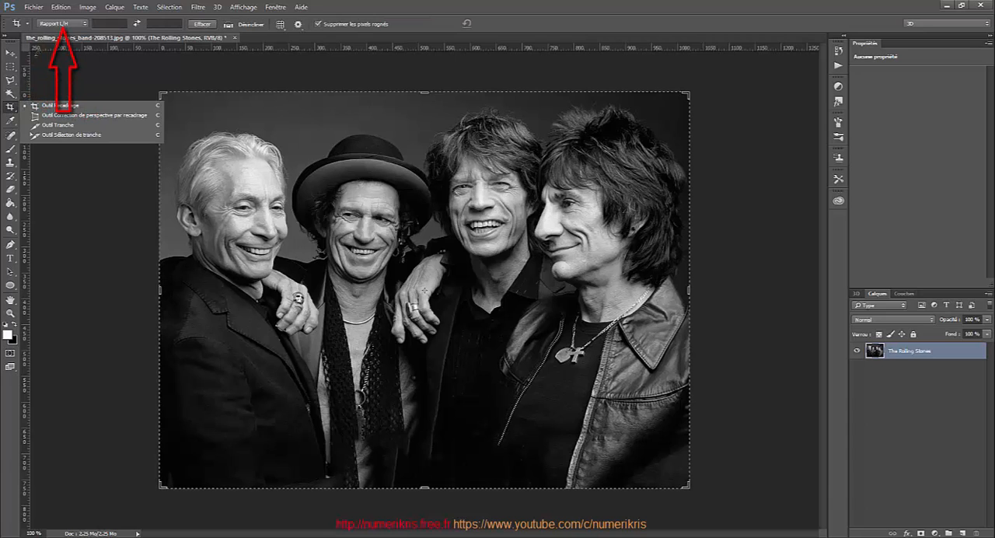
# Crop the photo to a wider format using the width × height × resolution preset, raising the bottom edge, and commit.
pyautogui.click(53, 24)
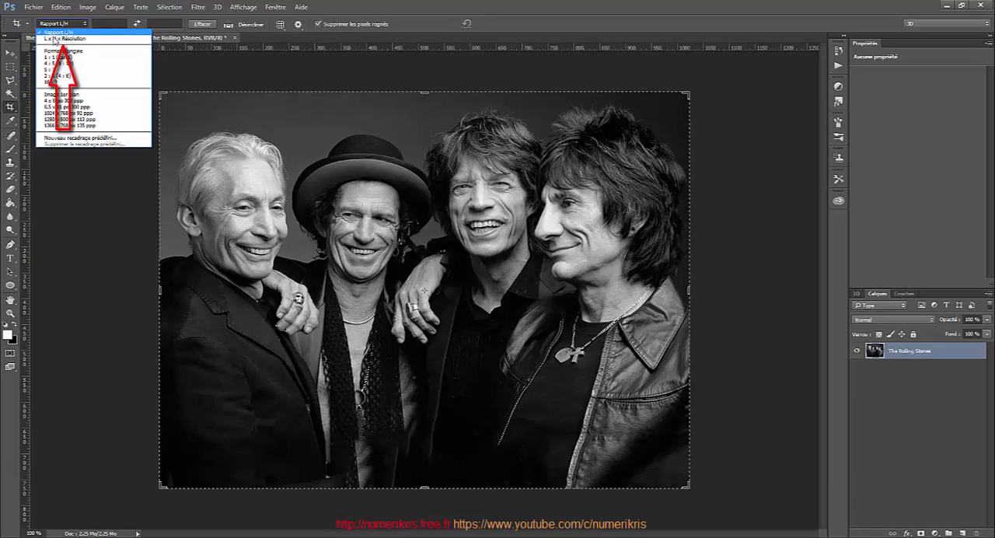
pyautogui.click(54, 38)
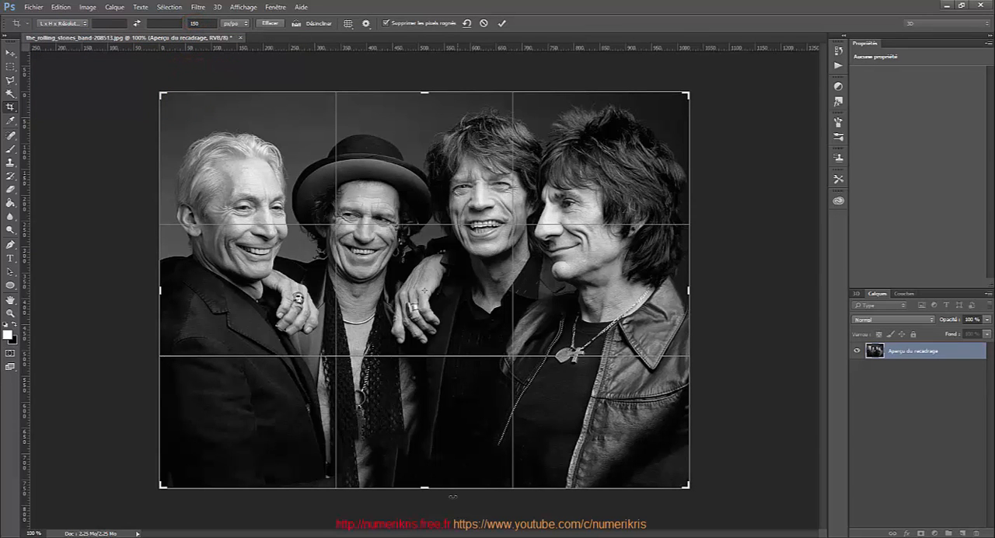
pyautogui.moveTo(452, 495)
pyautogui.mouseDown()
pyautogui.moveTo(452, 458)
pyautogui.moveTo(426, 418)
pyautogui.moveTo(430, 425)
pyautogui.mouseUp()
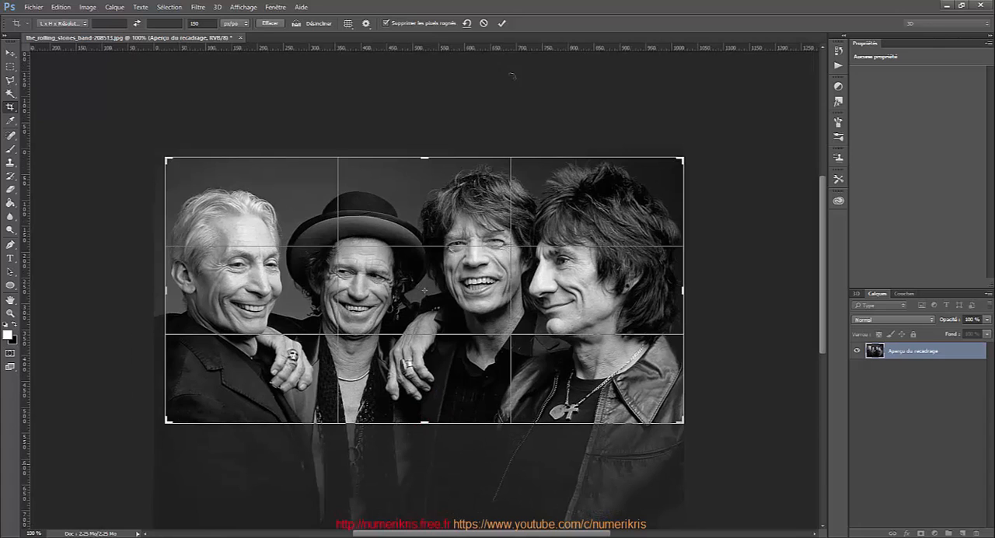
pyautogui.click(501, 24)
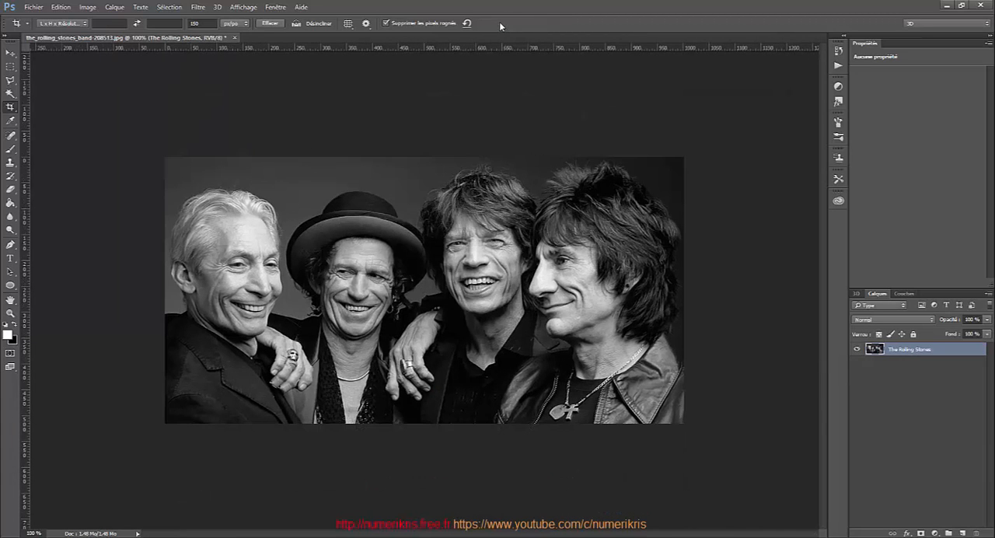
# Add a new layer beneath the photo layer and fill it with black.
pyautogui.press('ctrl')
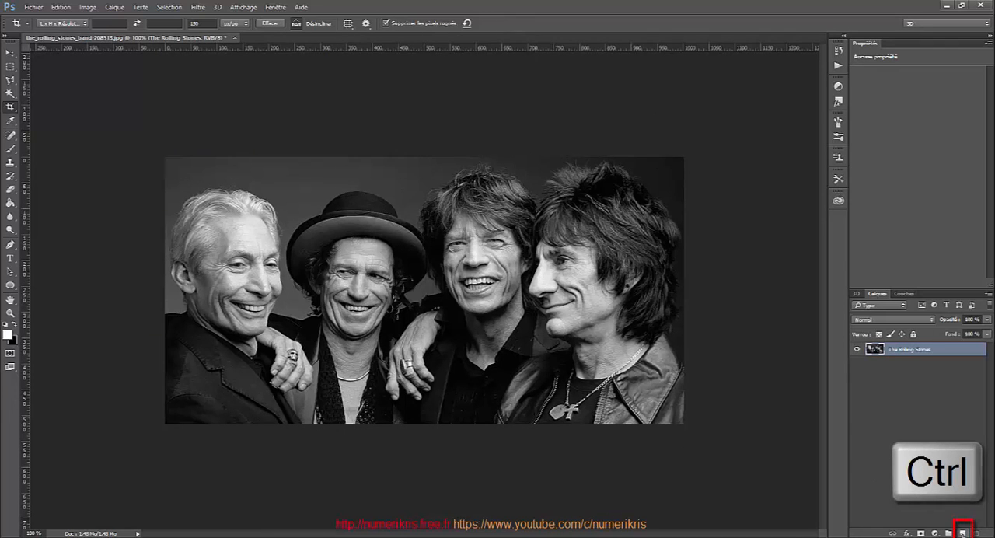
pyautogui.keyDown('ctrl'); pyautogui.click(963, 532); pyautogui.keyUp('ctrl')
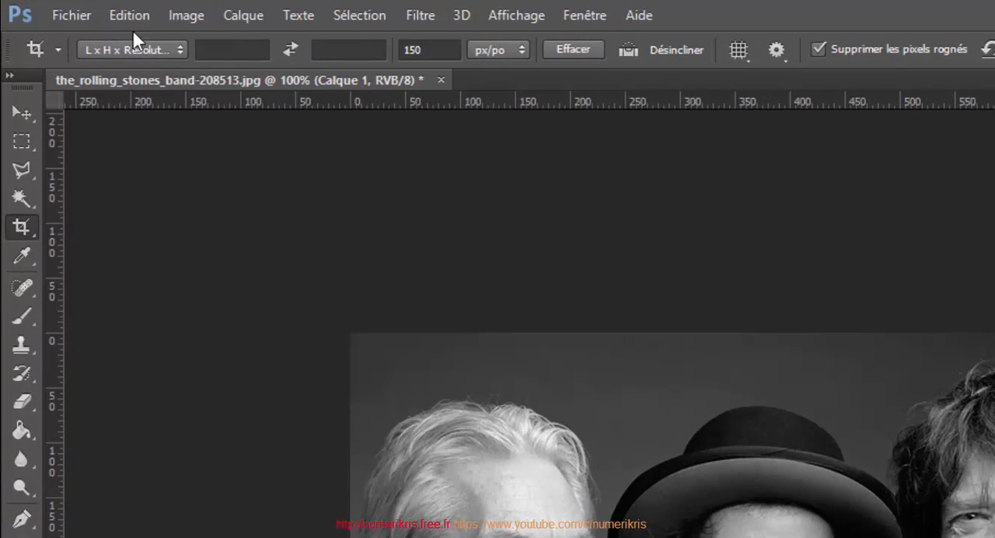
pyautogui.click(143, 14)
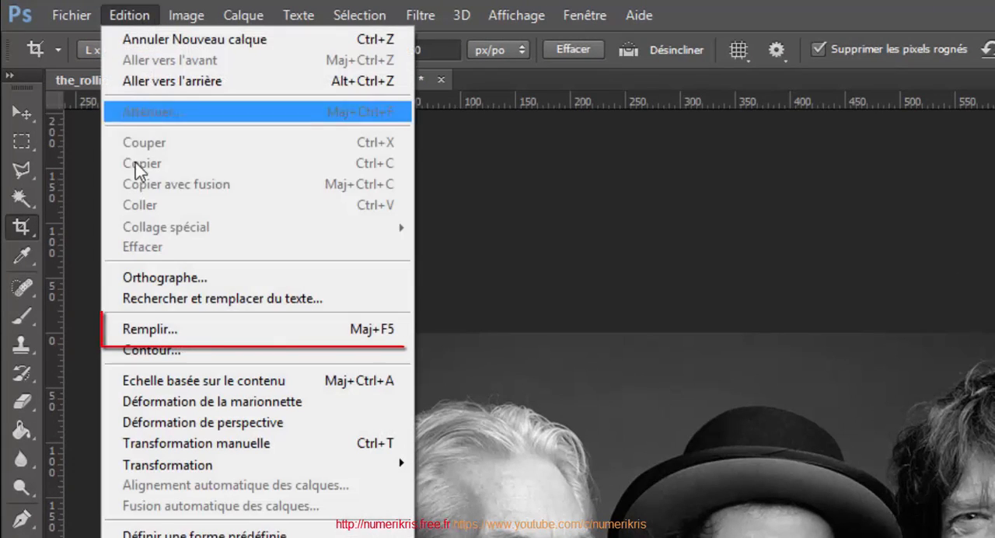
pyautogui.click(131, 331)
pyautogui.click(986, 338)
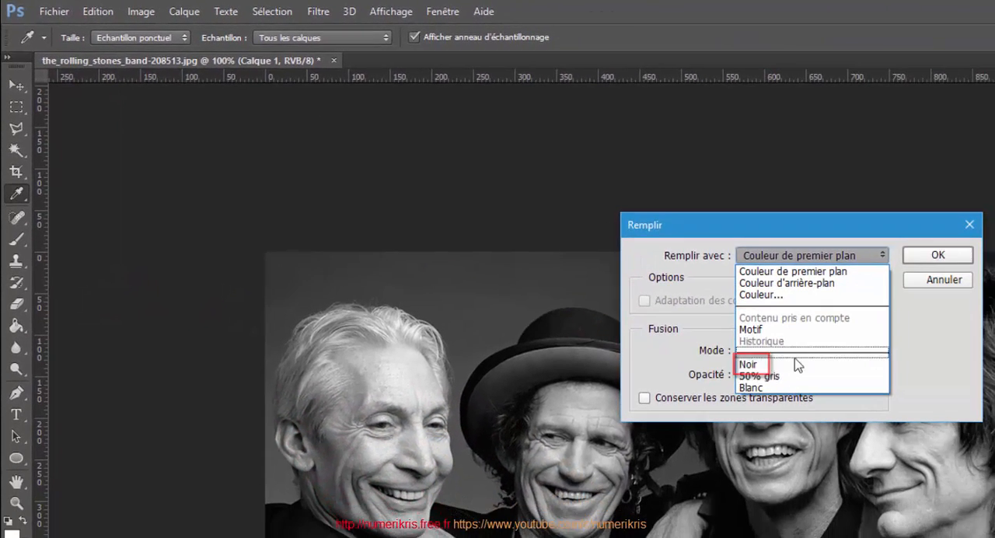
pyautogui.click(795, 365)
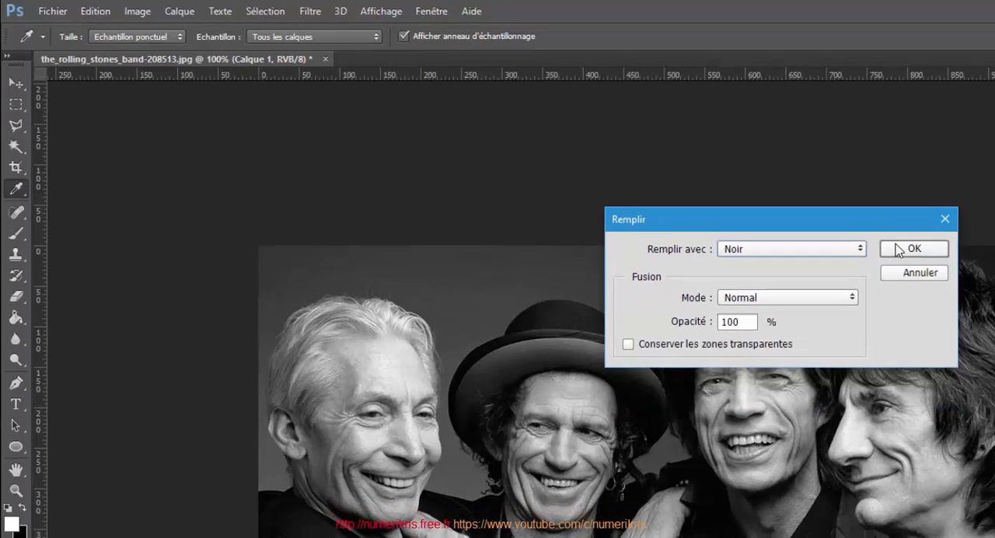
pyautogui.click(936, 255)
# Switch to the Type tool, hide the photo layer and select the black layer.
pyautogui.press('t')
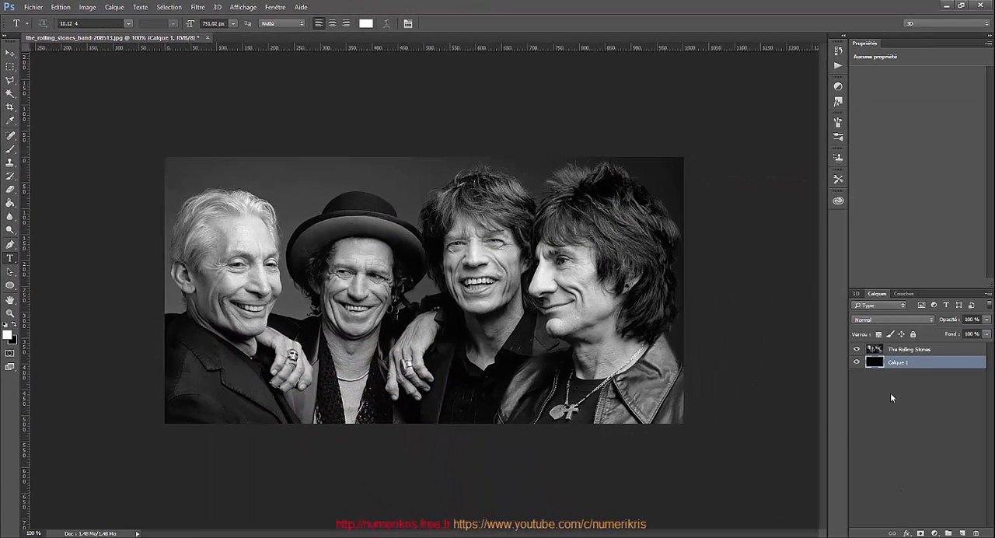
pyautogui.click(904, 351)
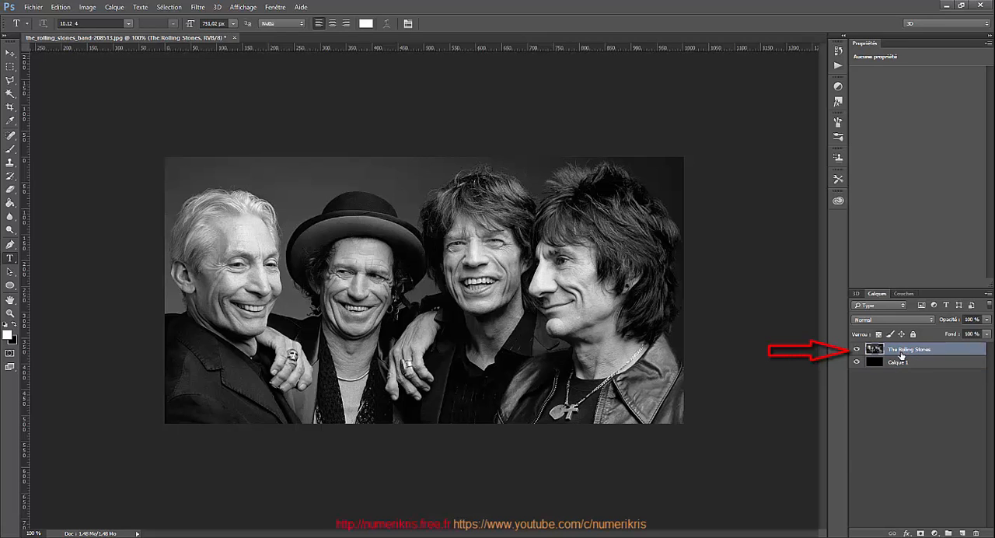
pyautogui.click(857, 350)
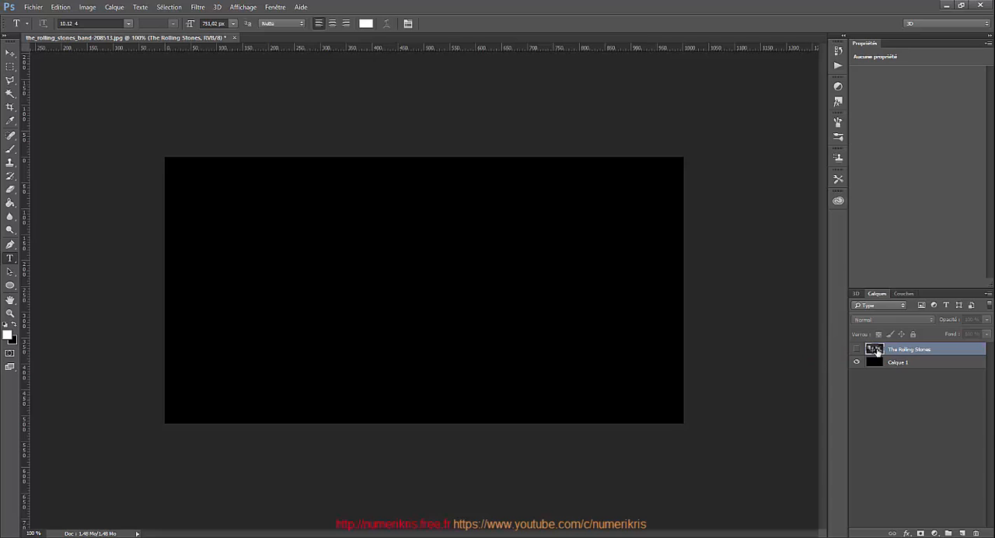
pyautogui.click(932, 364)
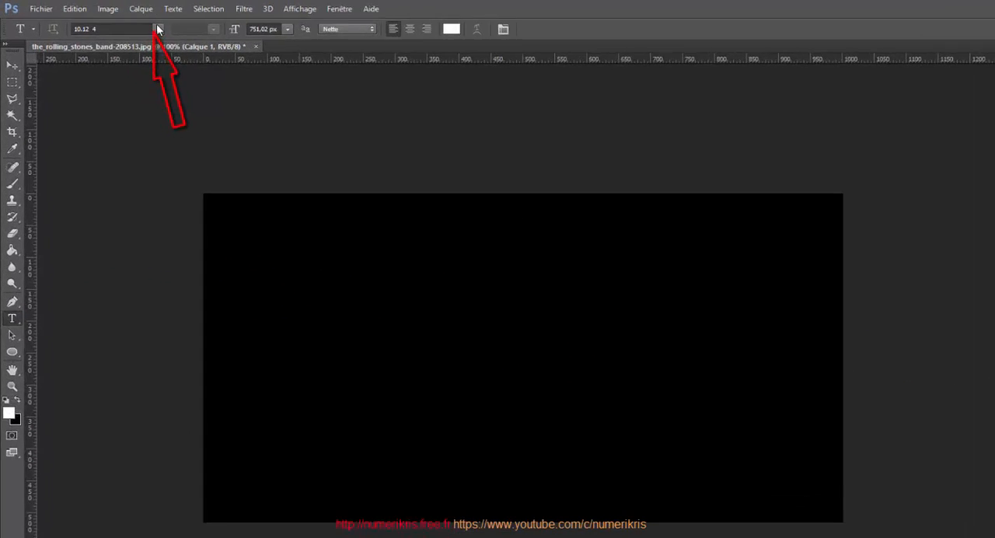
# Choose the 10.12 4 font and confirm white as the text colour for the Type tool.
pyautogui.click(157, 29)
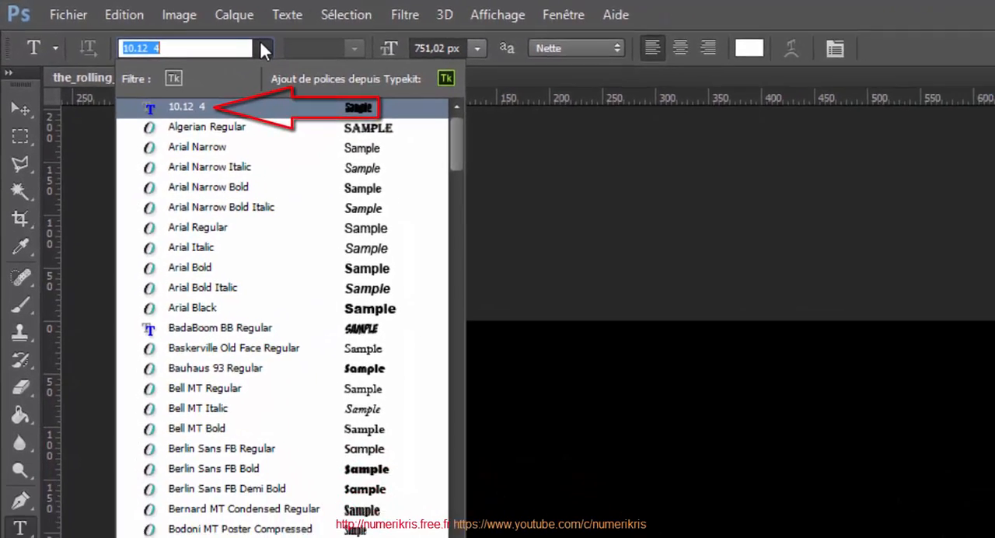
pyautogui.click(263, 47)
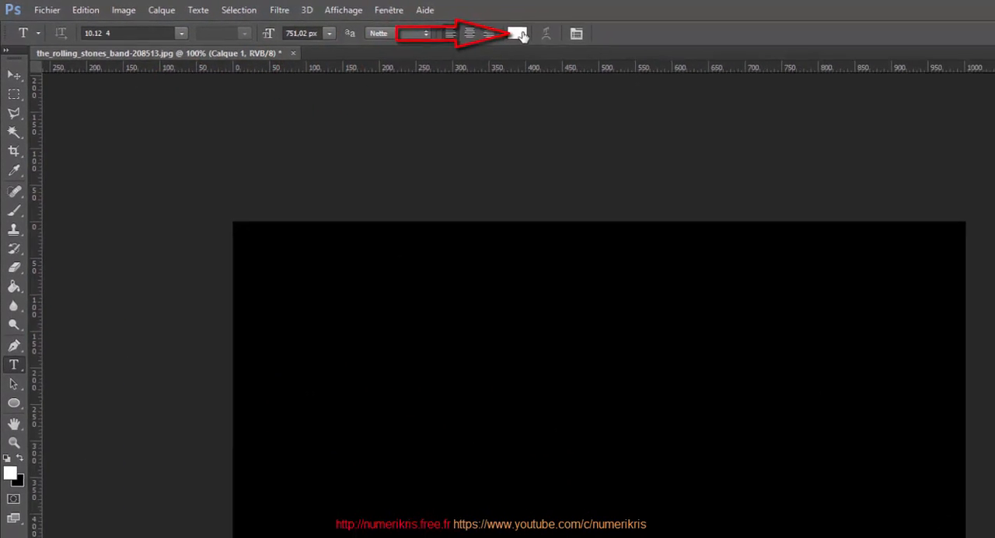
pyautogui.click(525, 33)
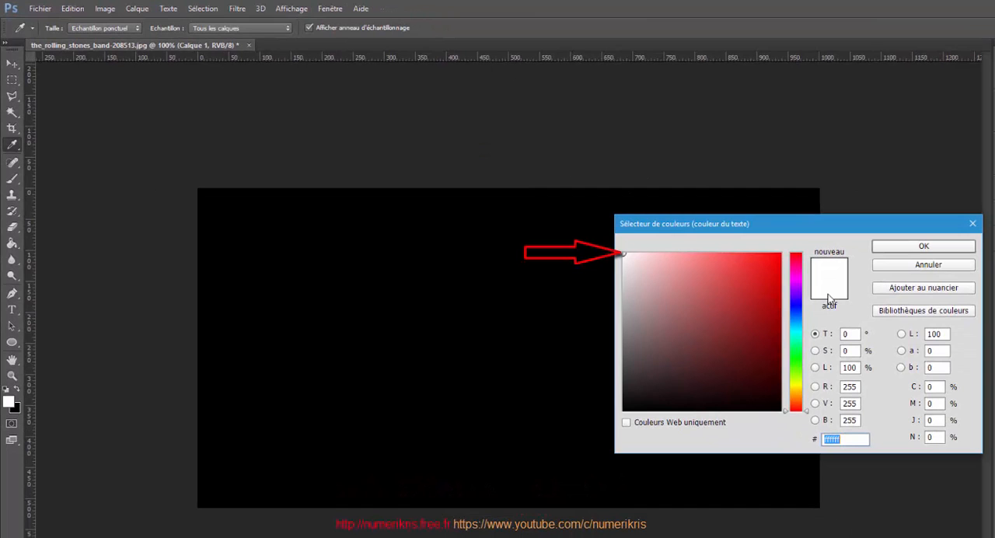
pyautogui.click(912, 247)
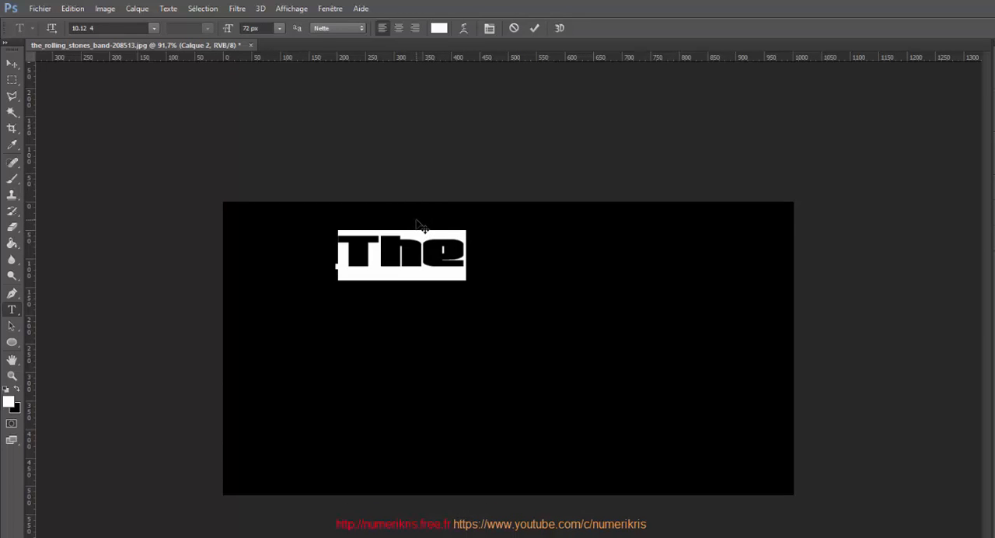
# Place the word "The" near the top-left of the black canvas and commit the text.
pyautogui.moveTo(419, 225); pyautogui.dragTo(314, 231)
pyautogui.click(534, 28)
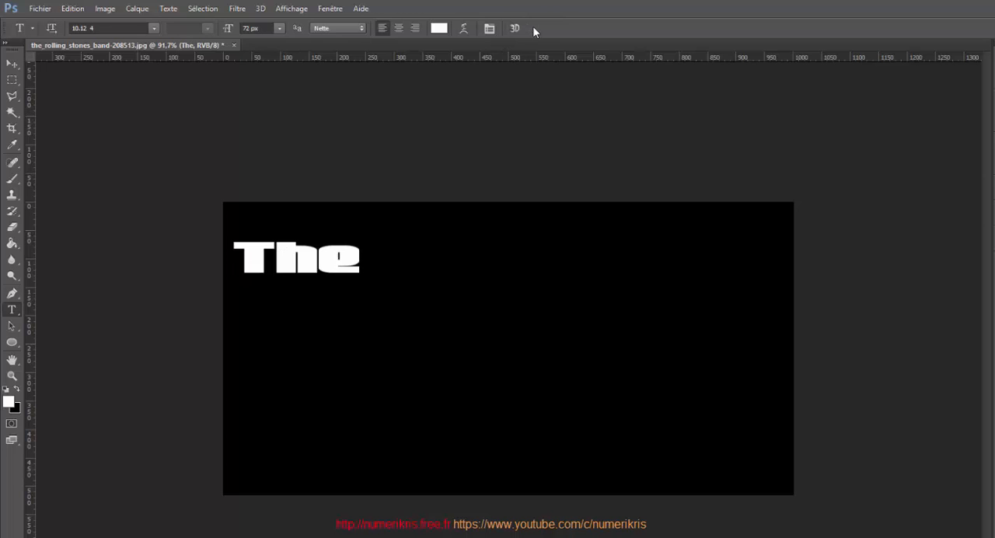
# Rotate the "The" text by -90° and move it against the canvas's left edge, then apply the transform.
pyautogui.hotkey('ctrl', 't')
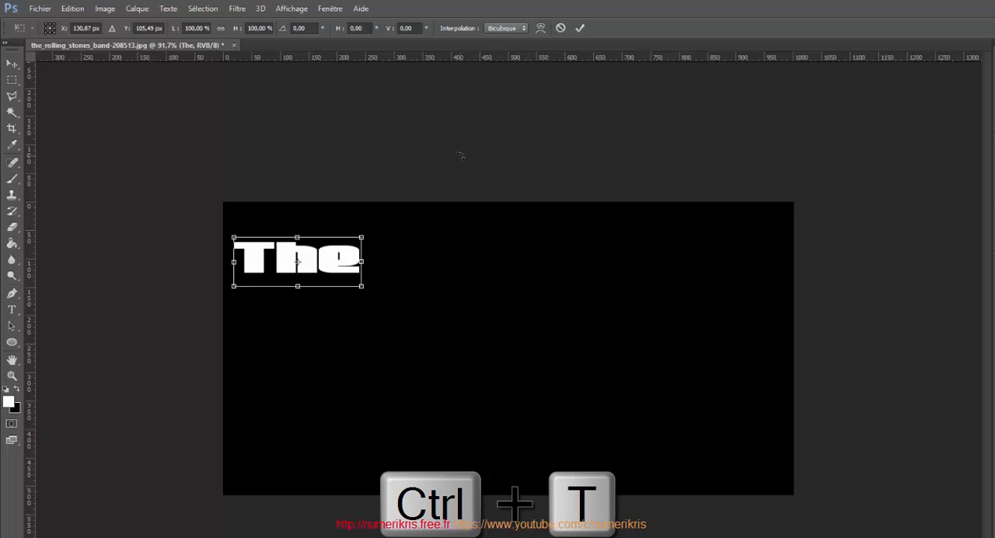
pyautogui.moveTo(375, 243); pyautogui.dragTo(277, 190)
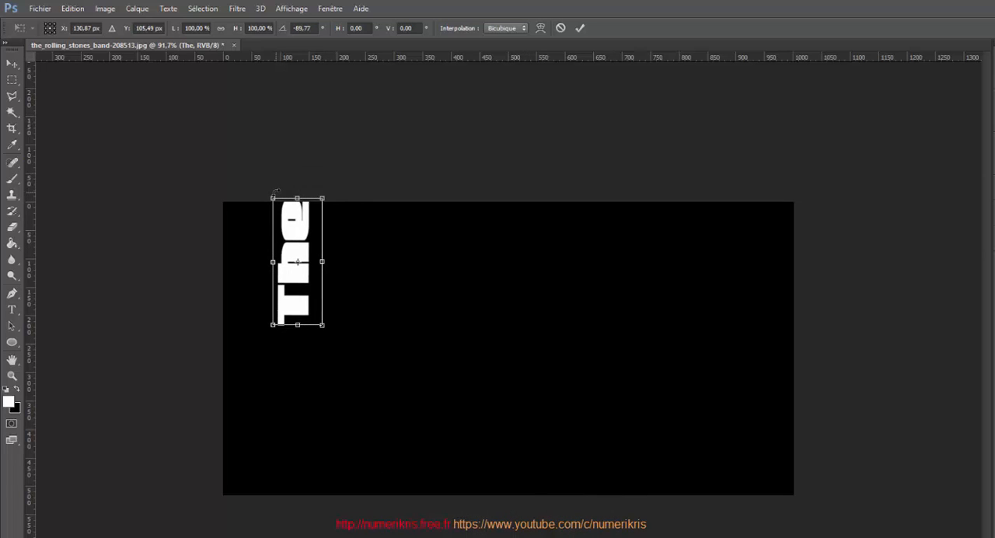
pyautogui.click(300, 27)
pyautogui.write('-90')
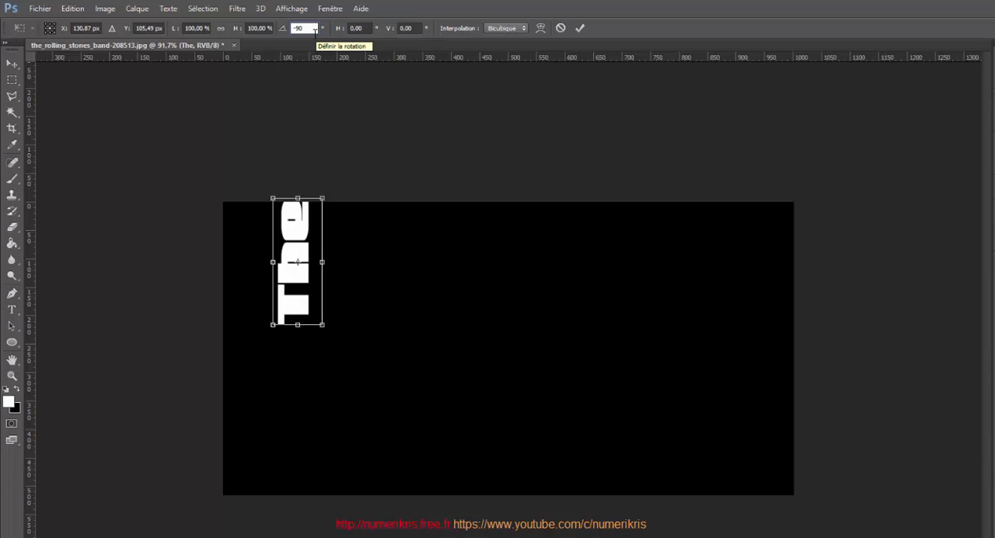
pyautogui.moveTo(291, 225); pyautogui.dragTo(260, 250)
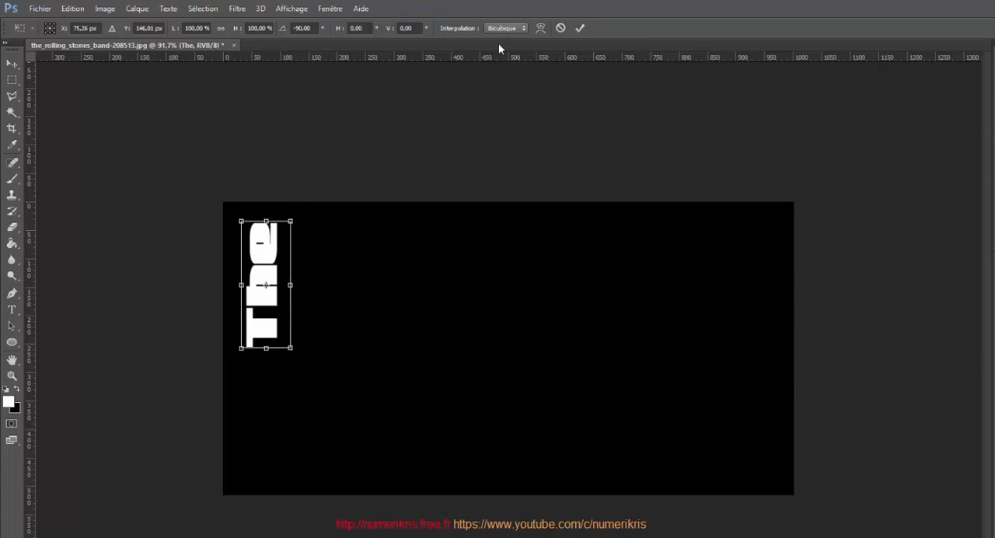
pyautogui.click(579, 28)
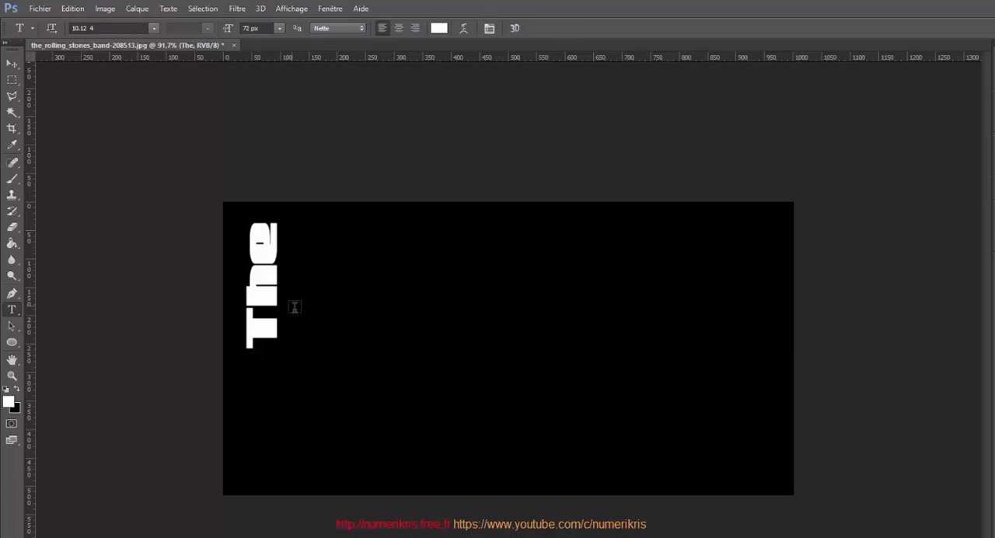
# Type "Rolling" to the right of the vertical "The" and select the new text.
pyautogui.click(316, 337)
pyautogui.write('Rolling')
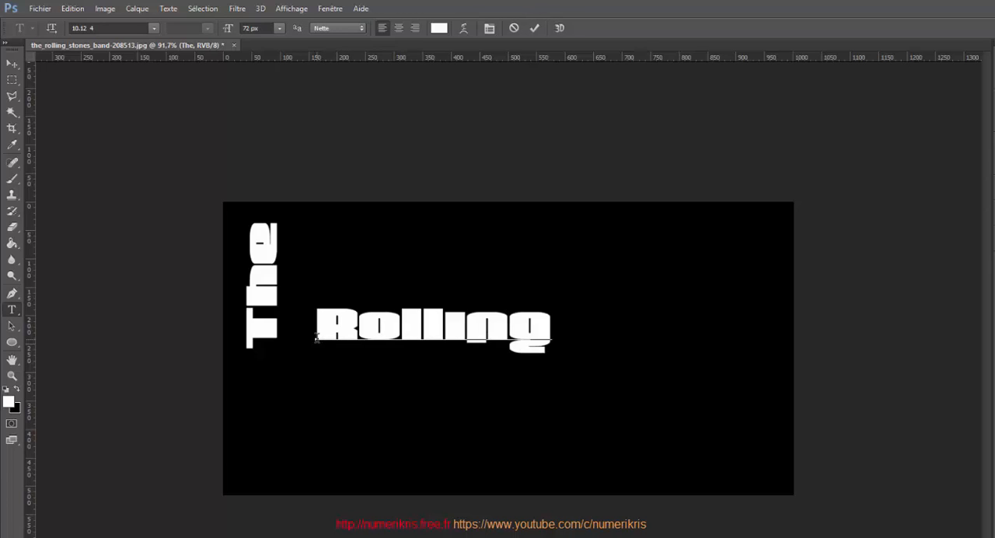
pyautogui.moveTo(316, 336); pyautogui.dragTo(542, 339)
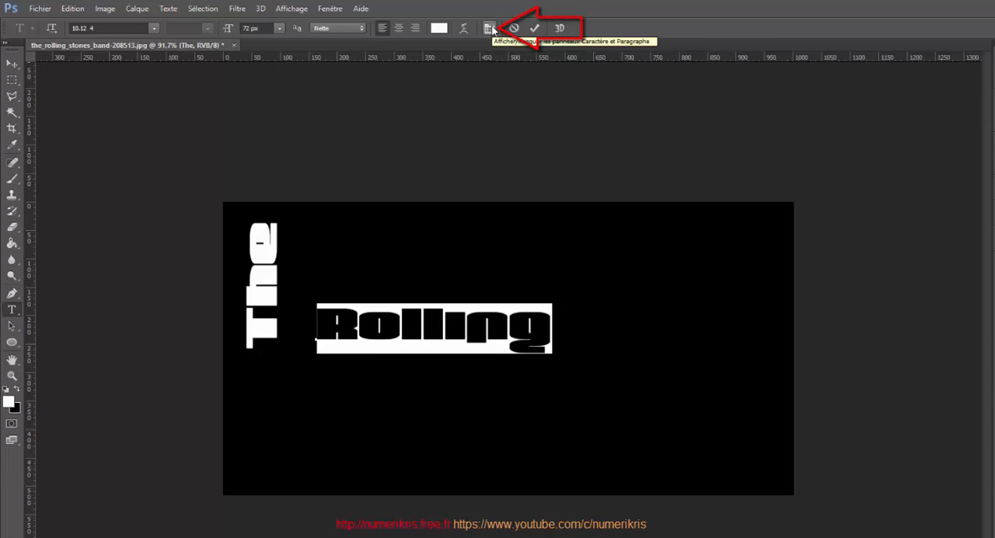
# Open the Character panel, set Rolling's size to 157 px and vertical scale to 189%, and commit.
pyautogui.click(334, 9)
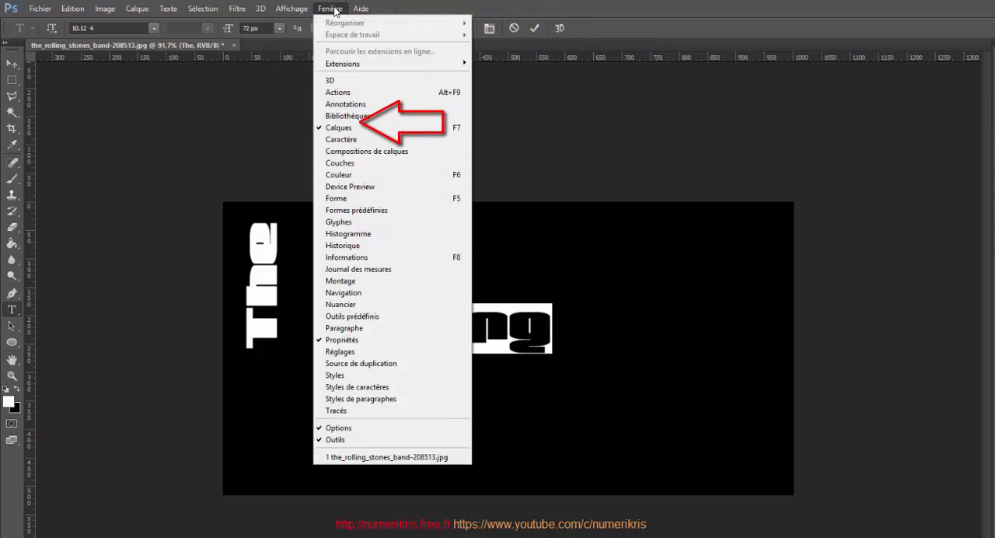
pyautogui.click(345, 140)
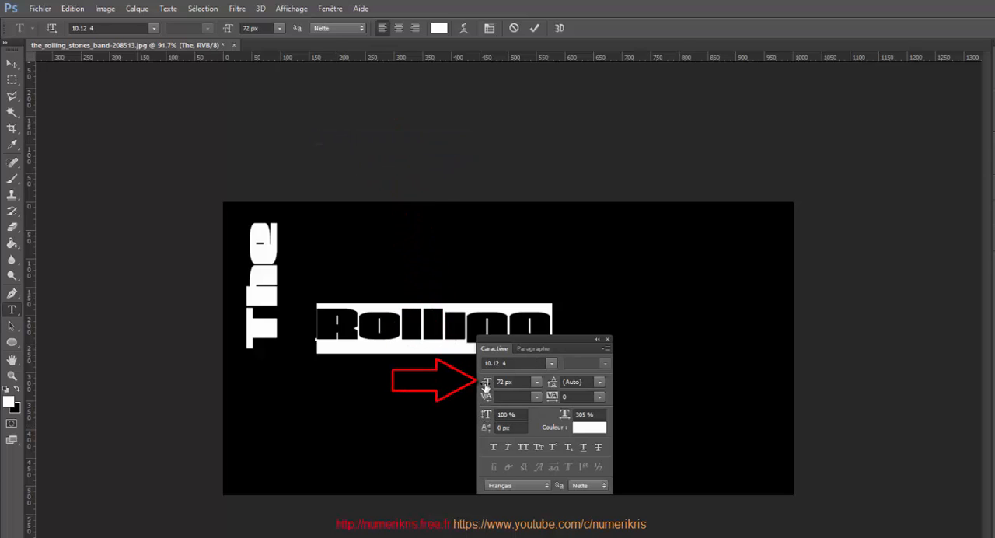
pyautogui.moveTo(484, 385); pyautogui.dragTo(531, 395)
pyautogui.moveTo(409, 410); pyautogui.dragTo(363, 362)
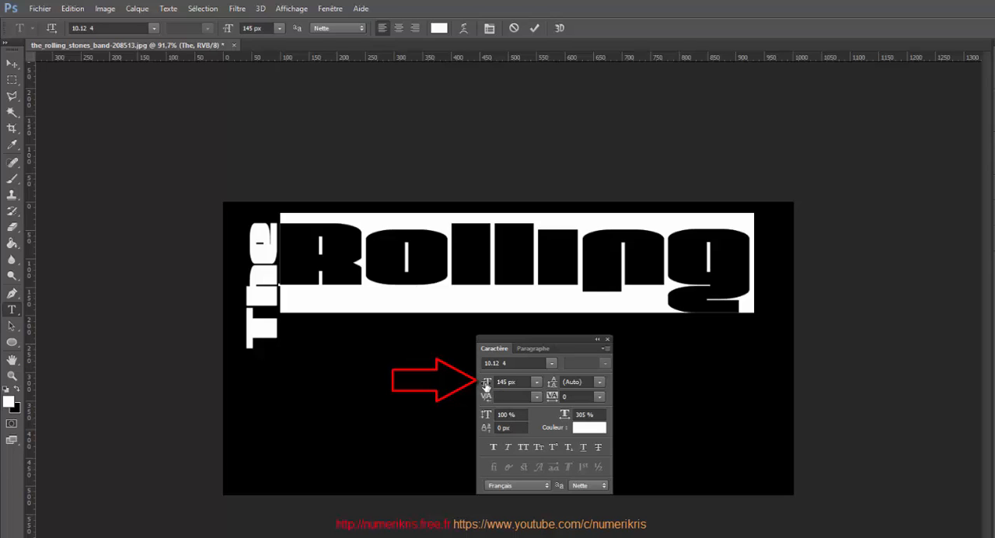
pyautogui.moveTo(486, 387); pyautogui.dragTo(494, 388)
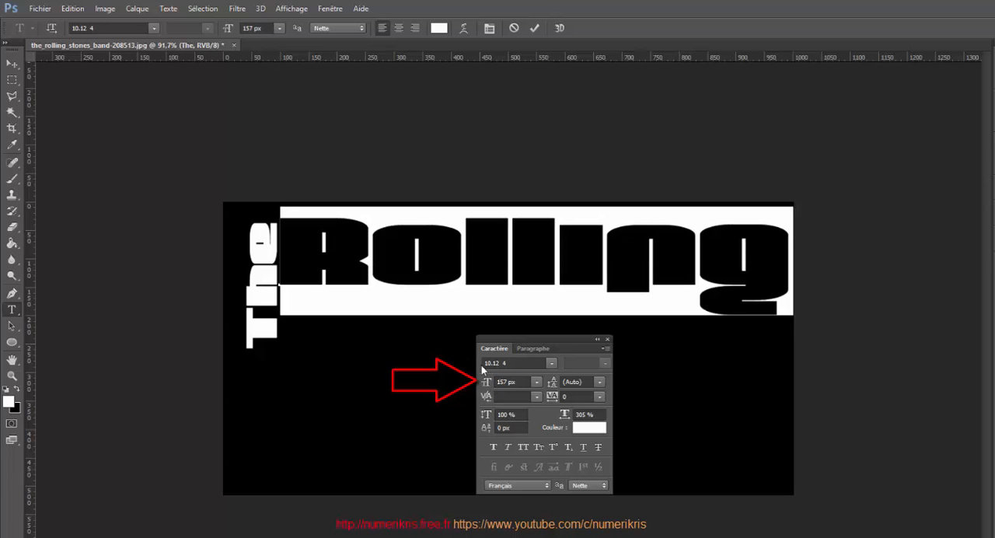
pyautogui.moveTo(373, 395); pyautogui.dragTo(371, 400)
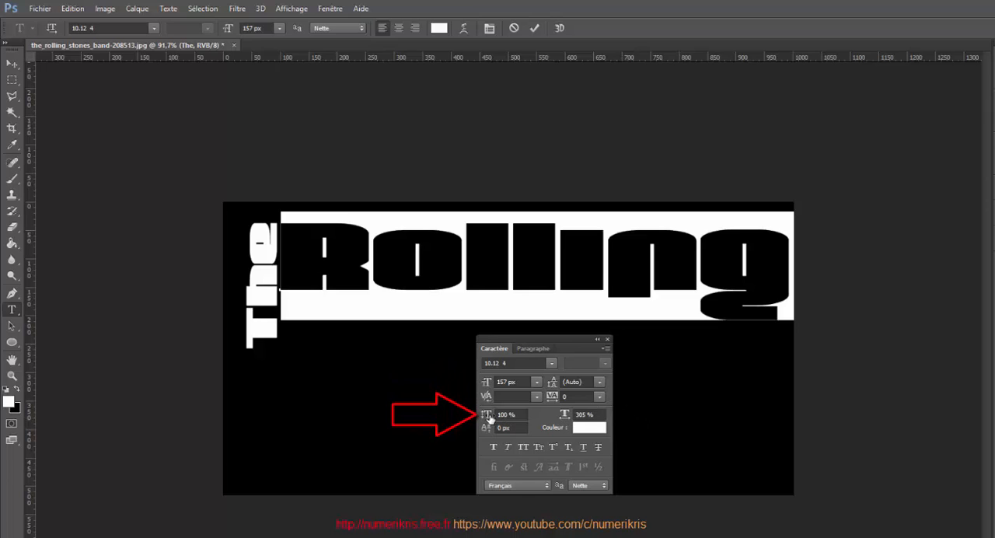
pyautogui.moveTo(486, 419); pyautogui.dragTo(518, 423)
pyautogui.moveTo(397, 415); pyautogui.dragTo(399, 446)
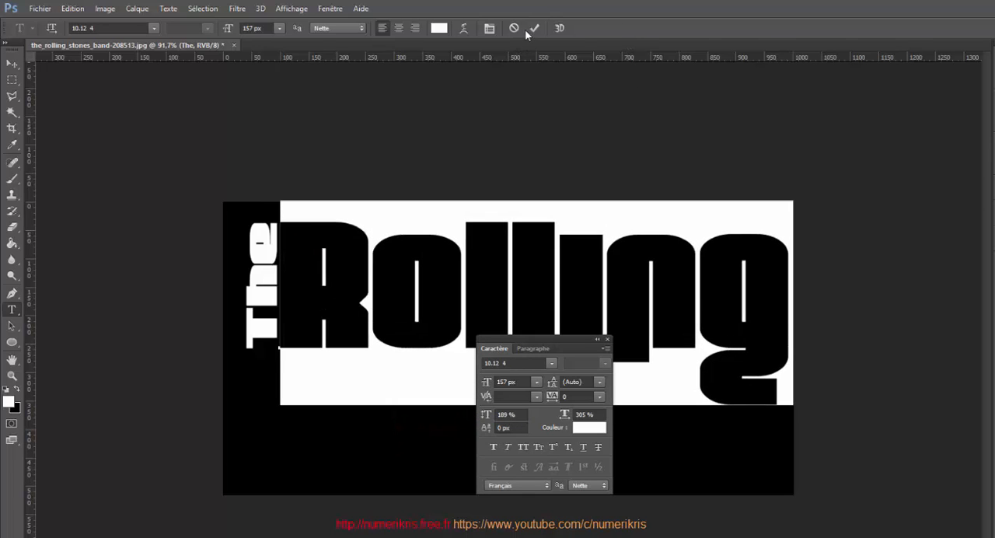
pyautogui.click(534, 28)
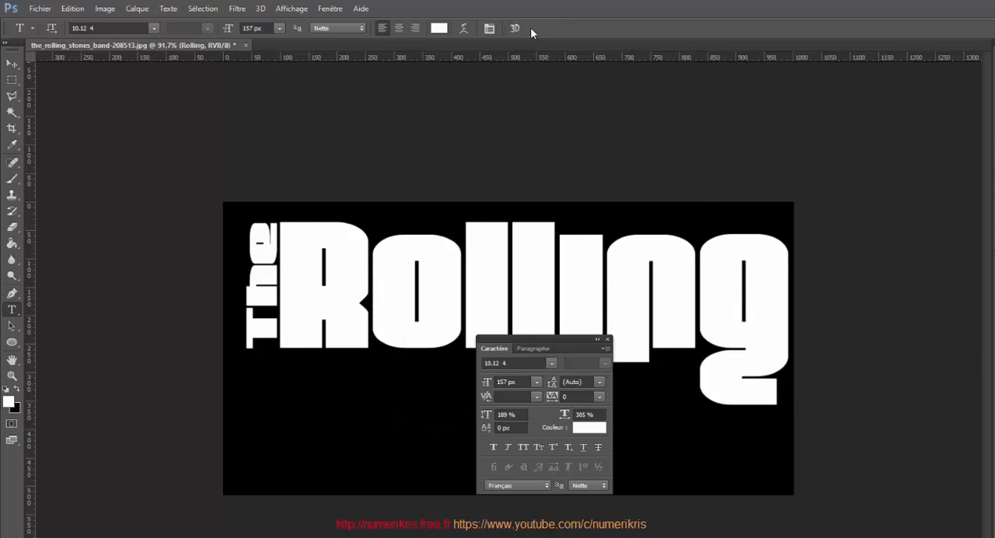
# Type "Stones" on a new text line below "Rolling" and select it.
pyautogui.click(291, 441)
pyautogui.write('Stone')
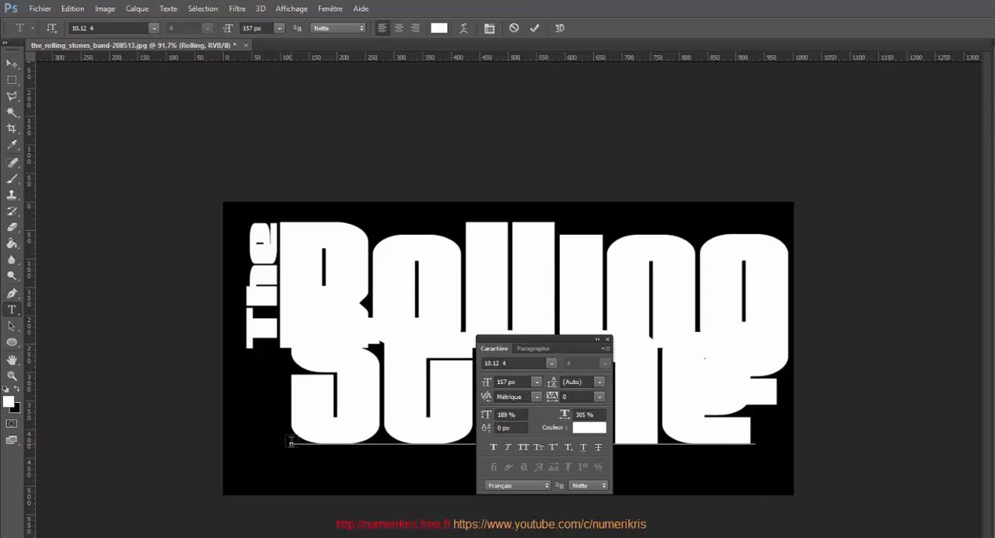
pyautogui.write('s')
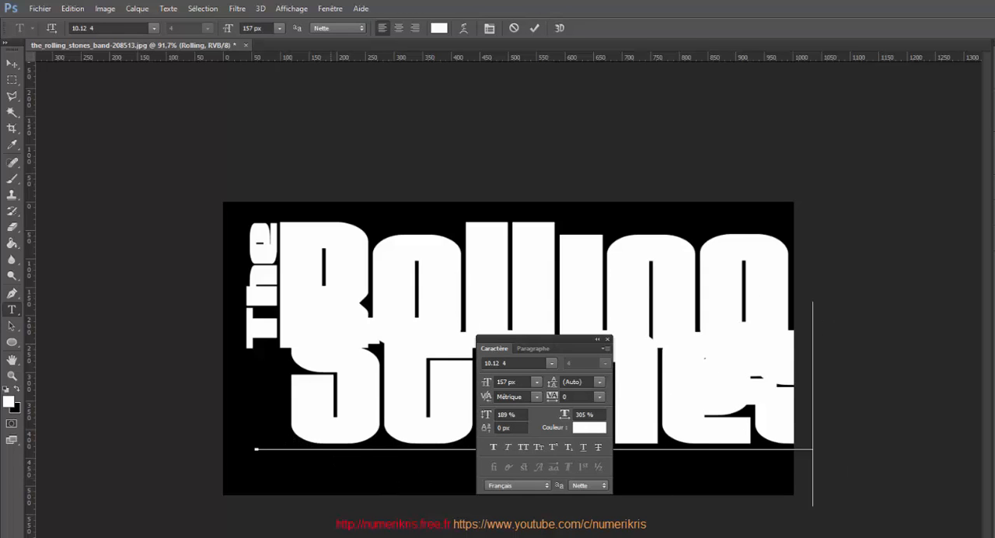
pyautogui.moveTo(260, 393); pyautogui.dragTo(799, 402)
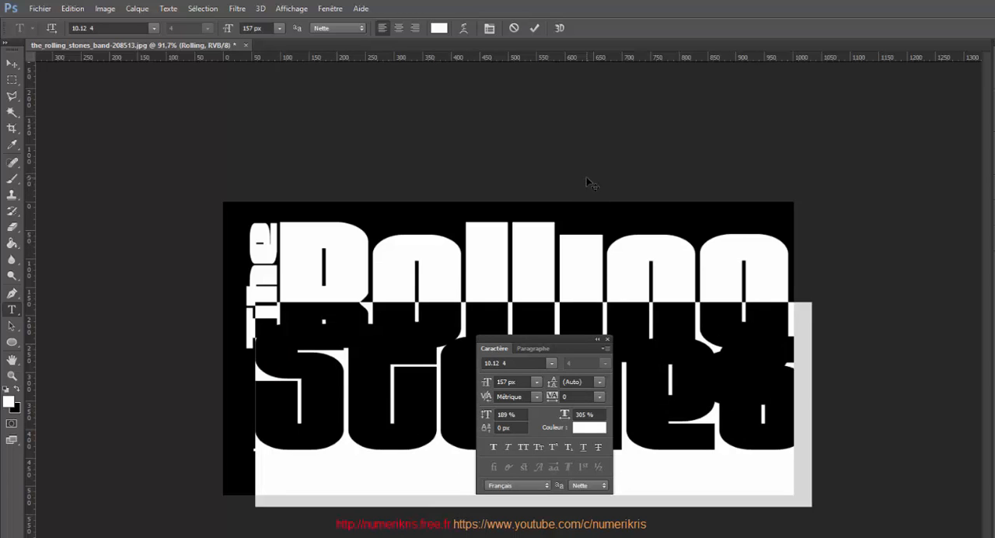
# Move the 'Stones' text lower and set its vertical scale to 156%.
pyautogui.moveTo(588, 184); pyautogui.dragTo(590, 214)
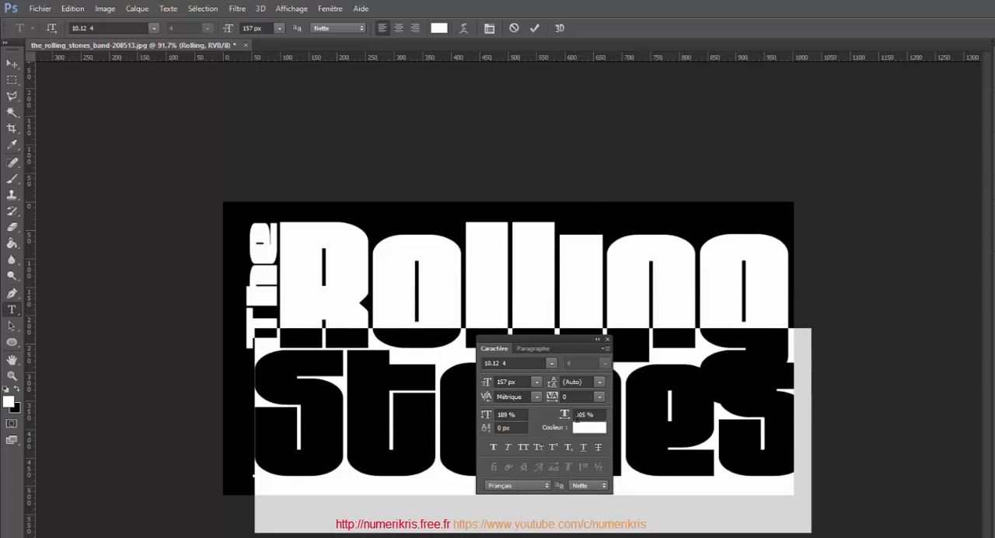
pyautogui.moveTo(484, 418); pyautogui.dragTo(462, 419)
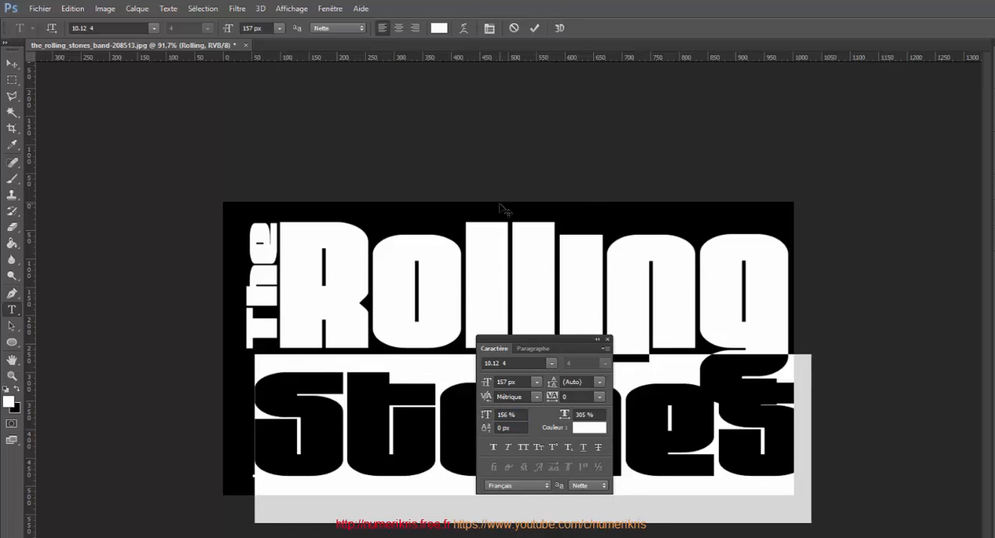
pyautogui.moveTo(554, 537); pyautogui.dragTo(542, 537)
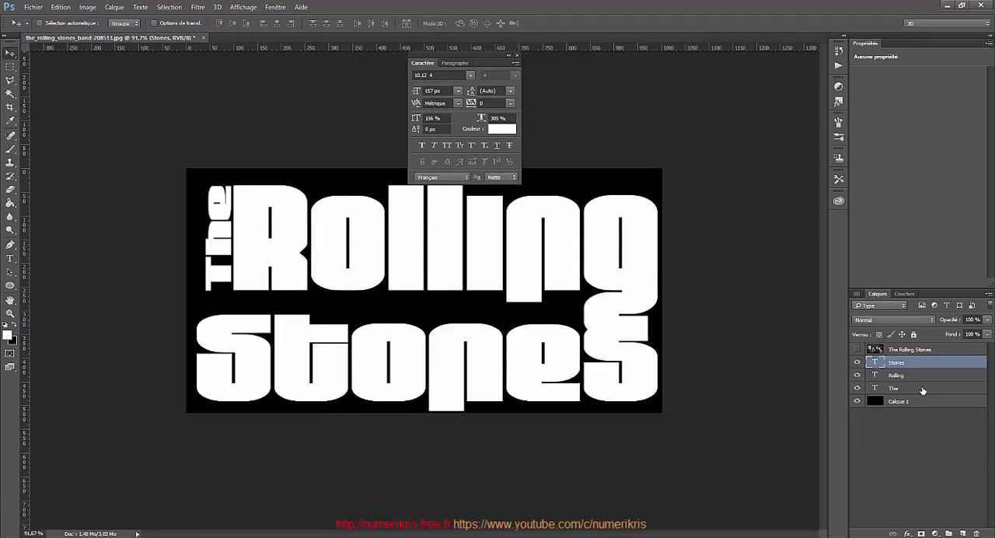
# Scale the vertical 'The' layer to about 123% in width and height, then apply the transform.
pyautogui.click(921, 389)
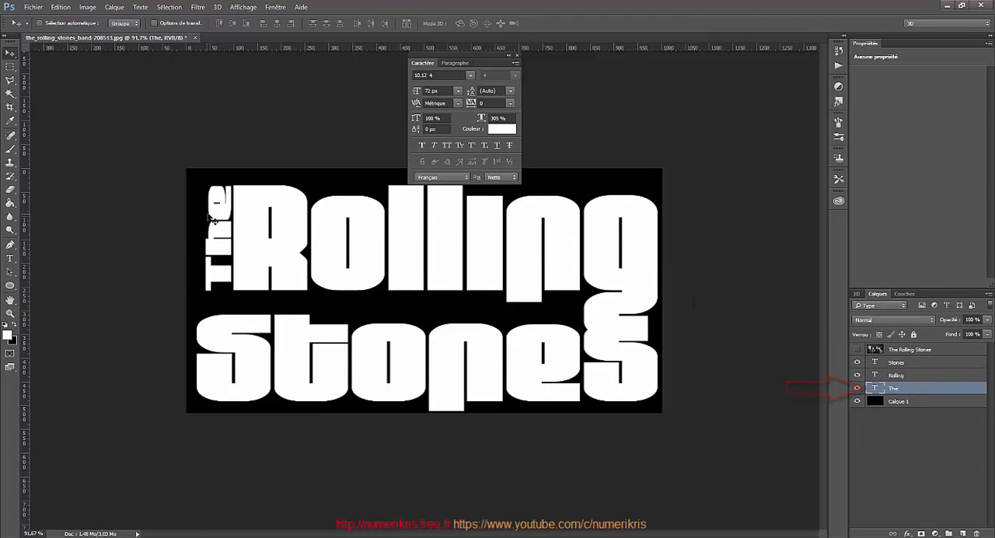
pyautogui.hotkey('ctrl', 't')
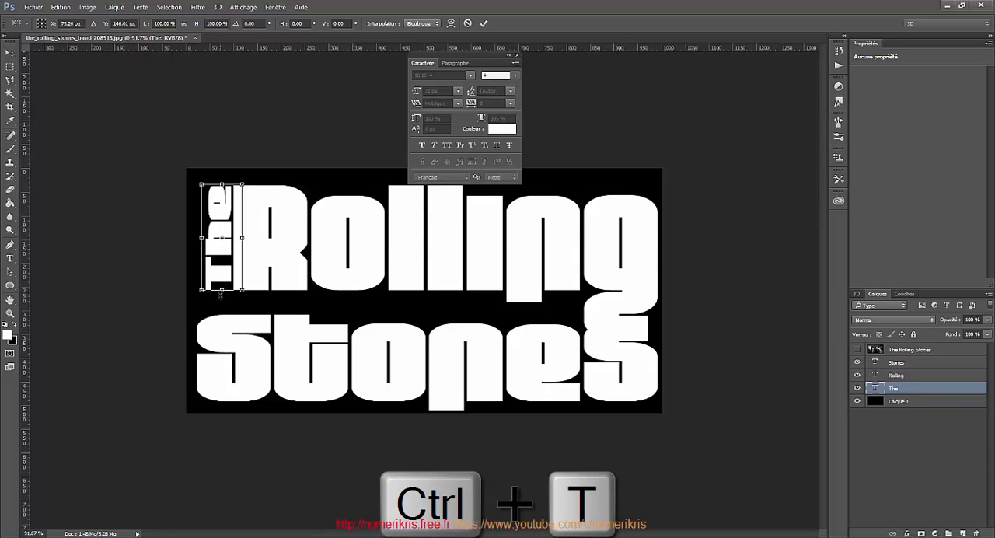
pyautogui.moveTo(220, 292); pyautogui.dragTo(222, 316)
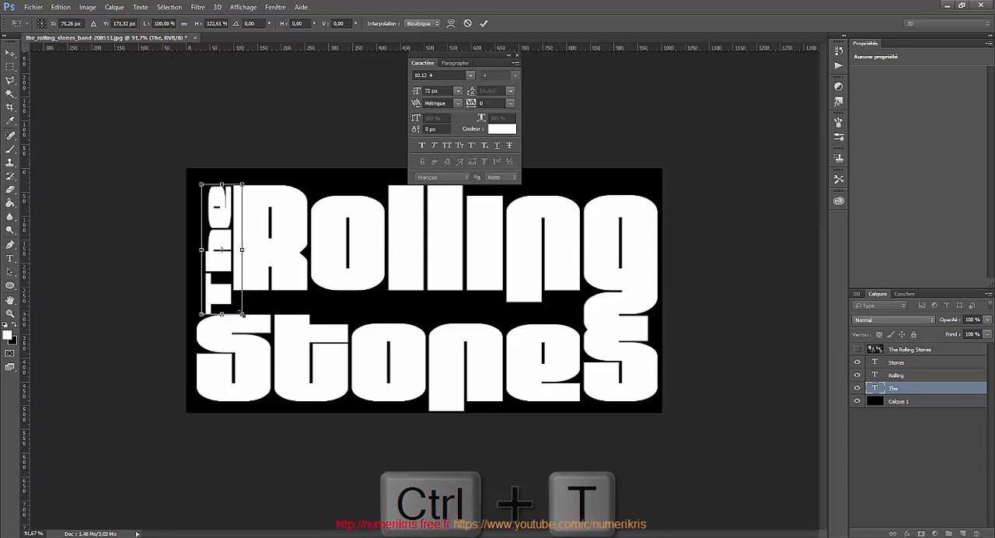
pyautogui.moveTo(201, 250); pyautogui.dragTo(192, 250)
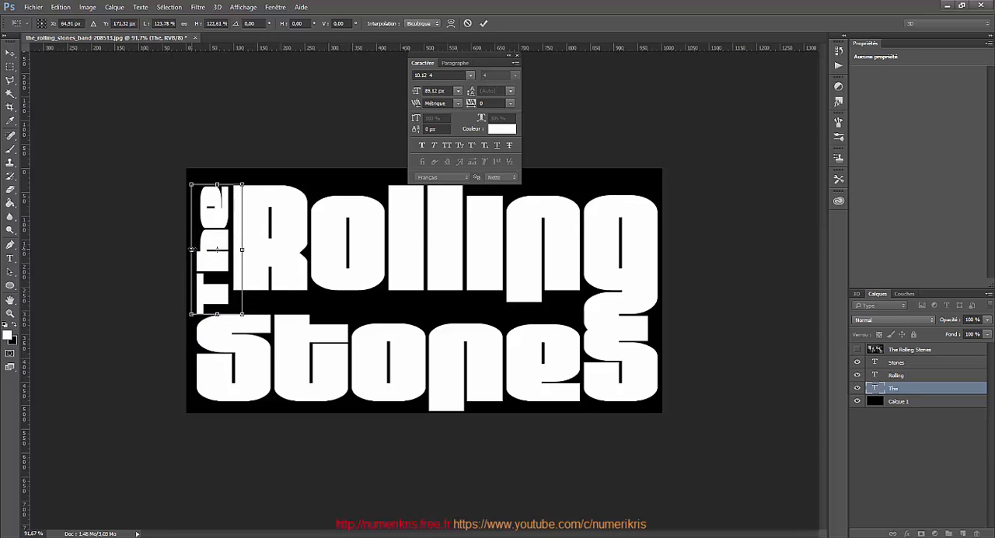
pyautogui.click(484, 24)
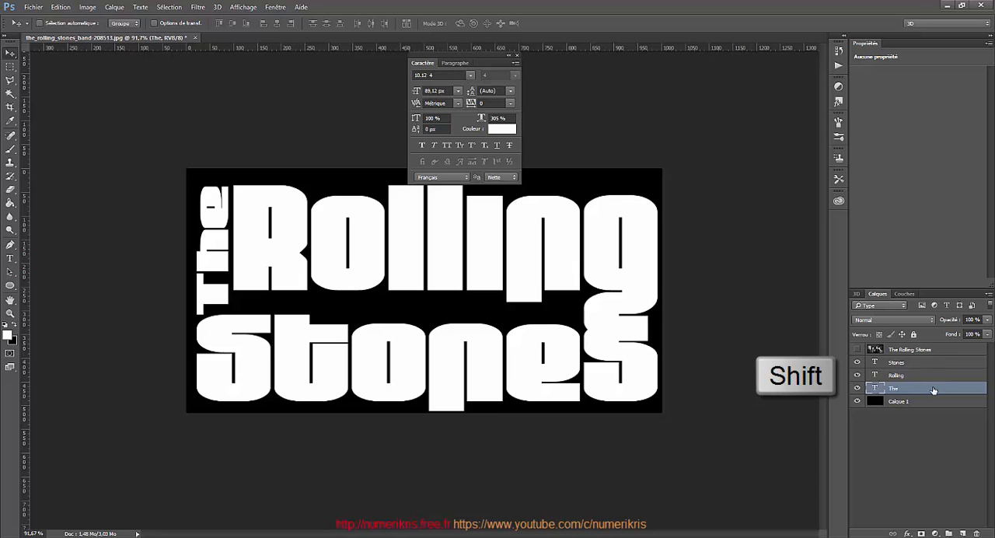
# Group the three text layers The, Rolling and Stones.
pyautogui.keyDown('shift'); pyautogui.click(915, 363); pyautogui.keyUp('shift')
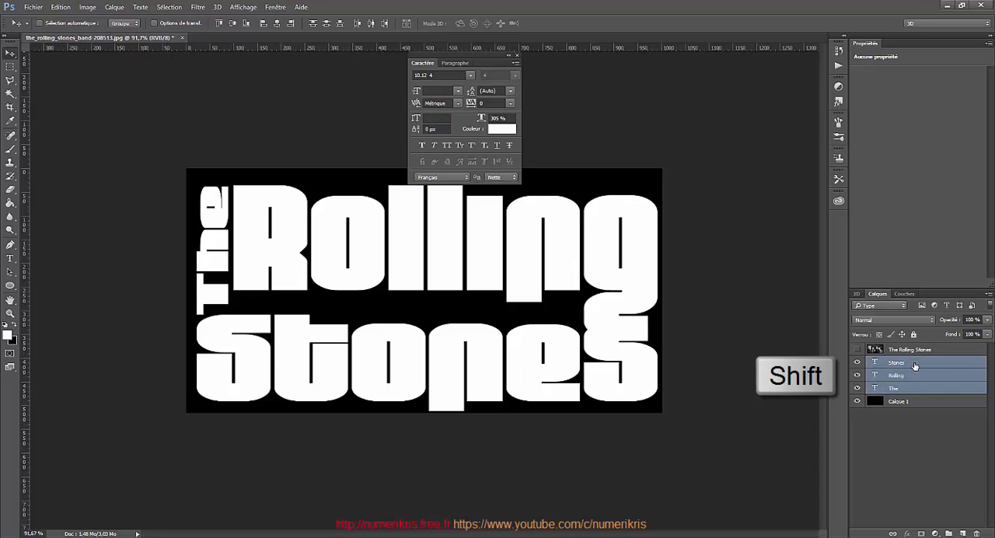
pyautogui.hotkey('ctrl', 'g')
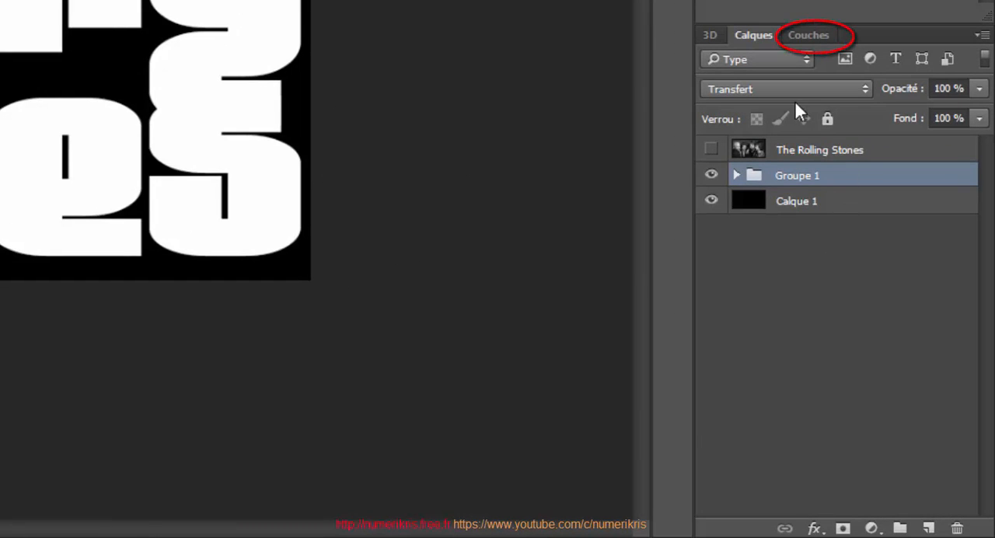
# Load the RGB channel as a selection of the white letters, then hide the text group.
pyautogui.click(806, 37)
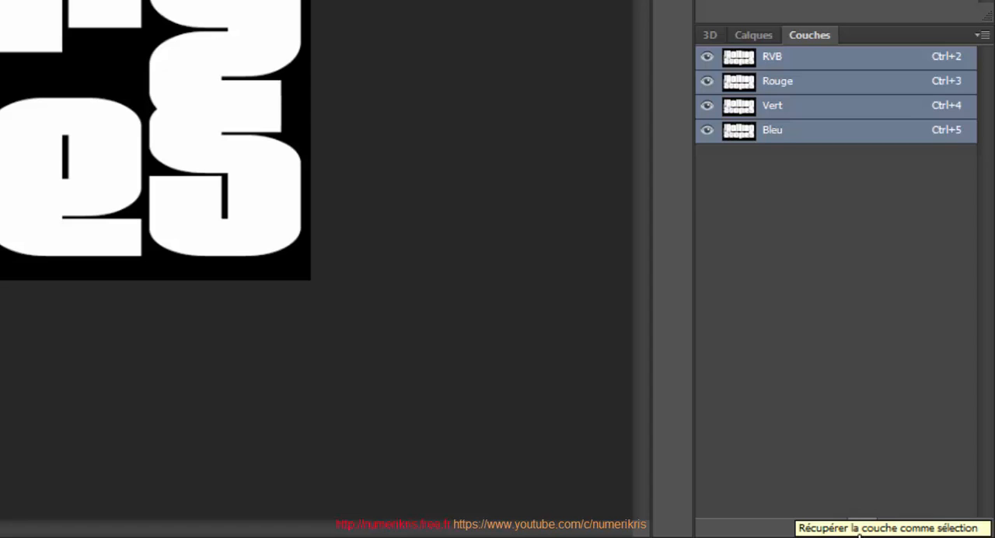
pyautogui.click(859, 535)
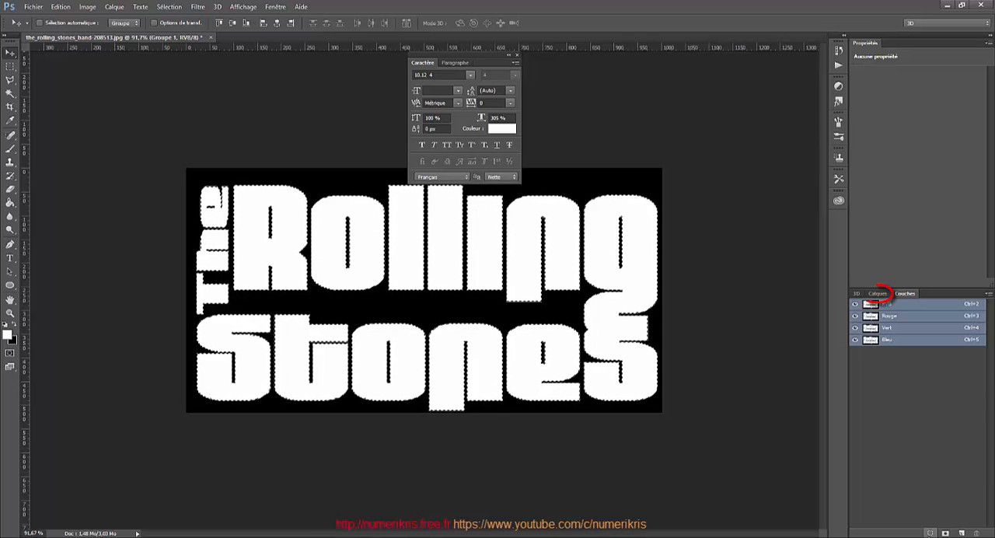
pyautogui.click(877, 294)
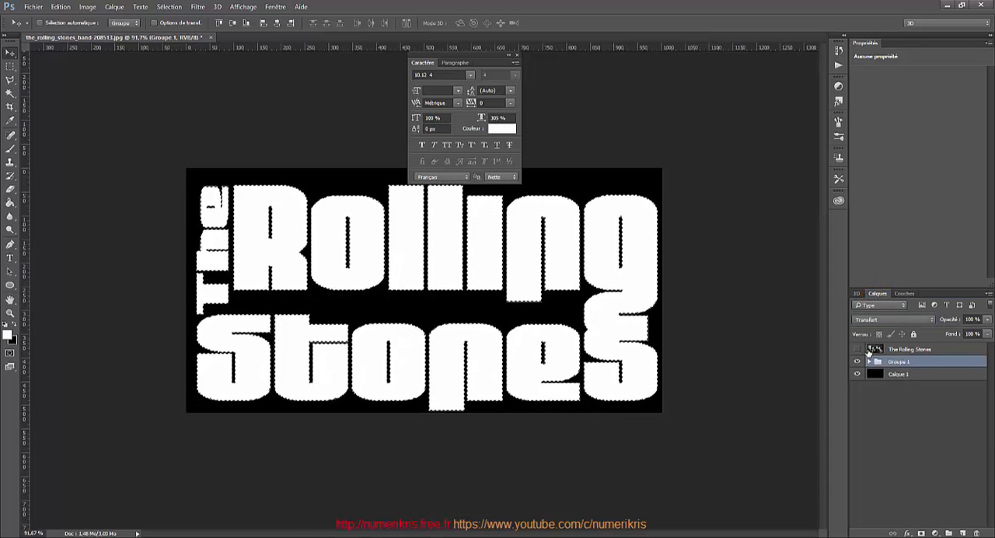
pyautogui.click(857, 362)
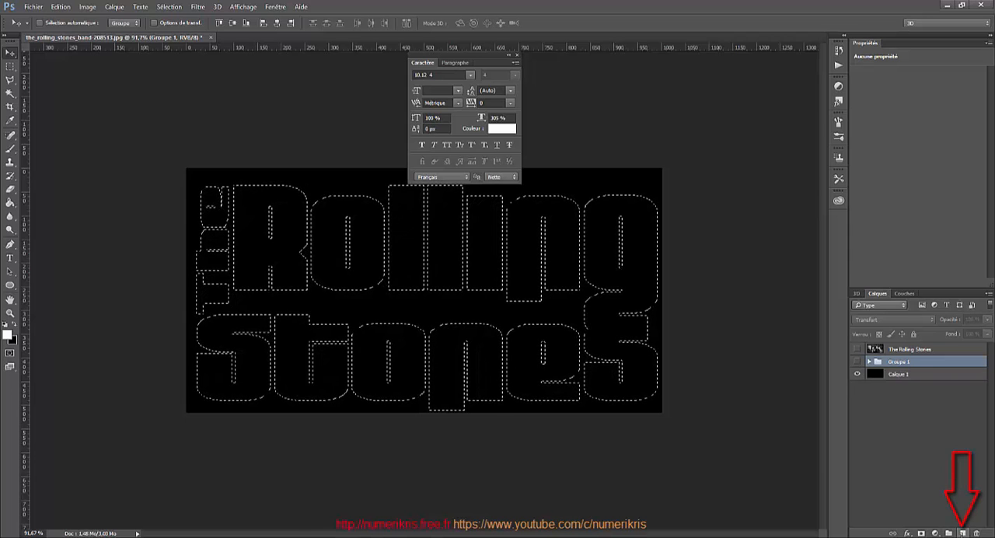
# Create a new layer, fill the letter selection with white, and deselect.
pyautogui.click(962, 533)
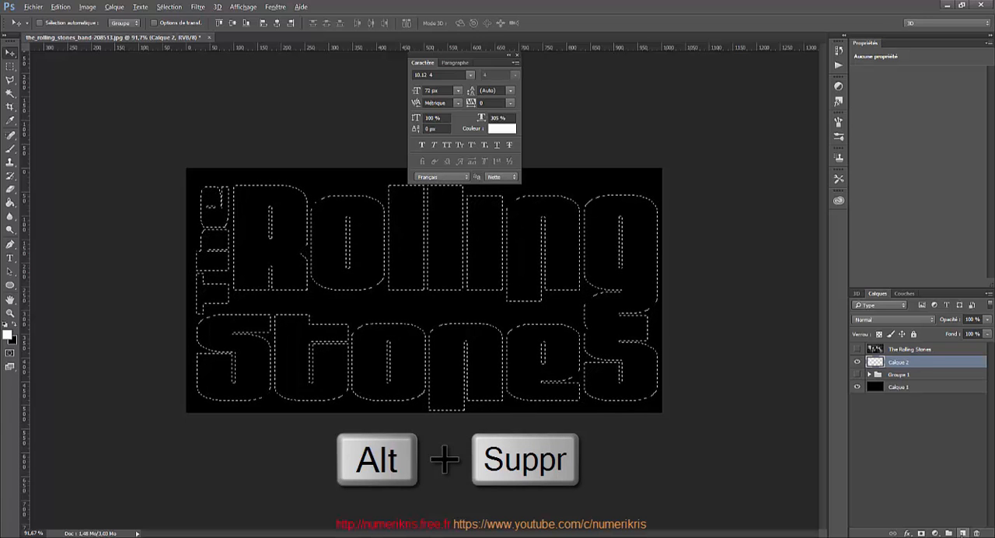
pyautogui.hotkey('alt', 'Delete')
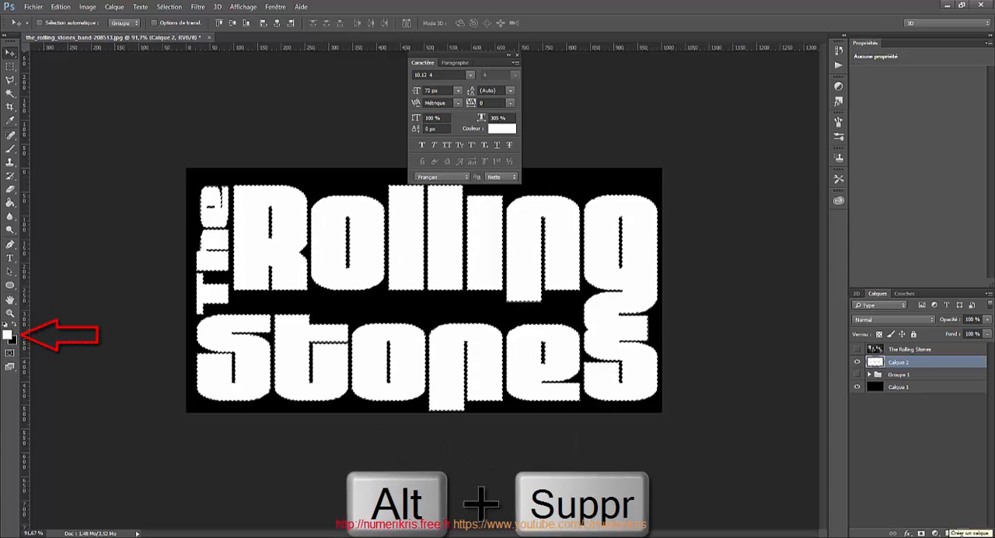
pyautogui.hotkey('ctrl', 'd')
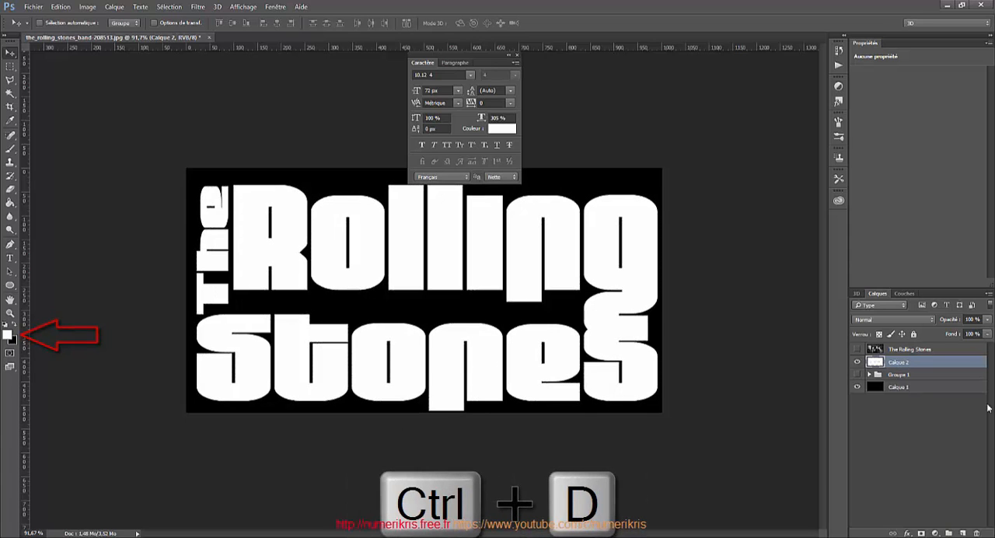
# Close the Character panel and switch to the Paint Bucket tool.
pyautogui.click(516, 58)
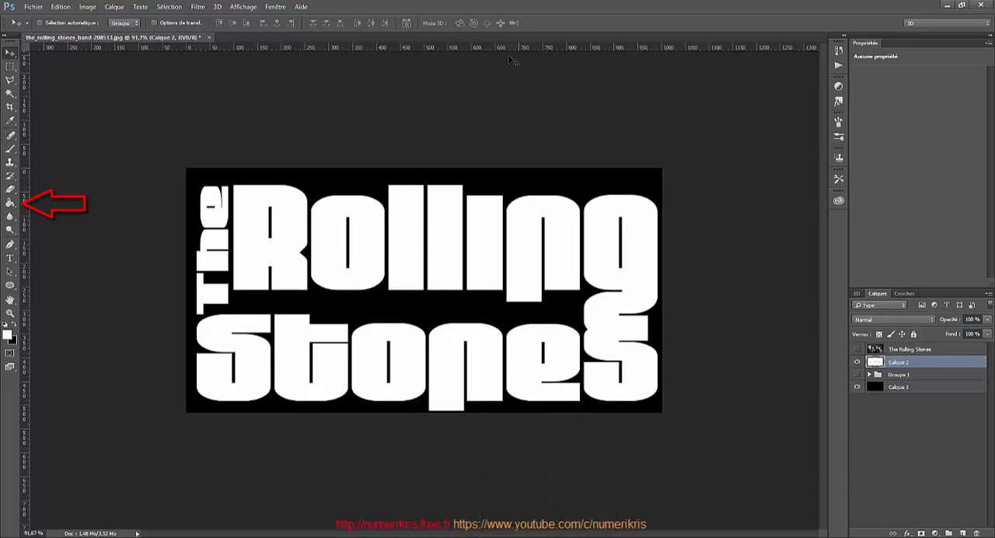
pyautogui.rightClick(10, 203)
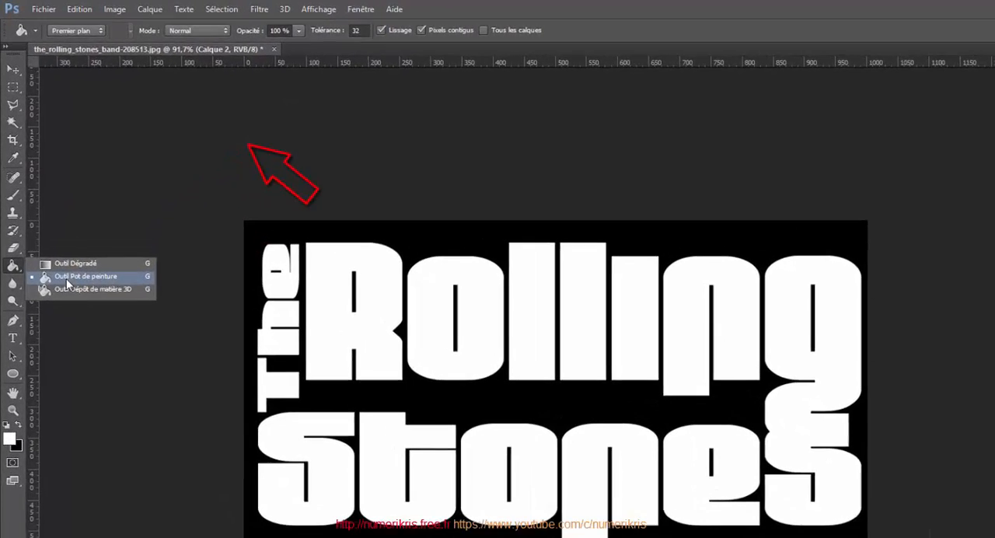
pyautogui.click(67, 283)
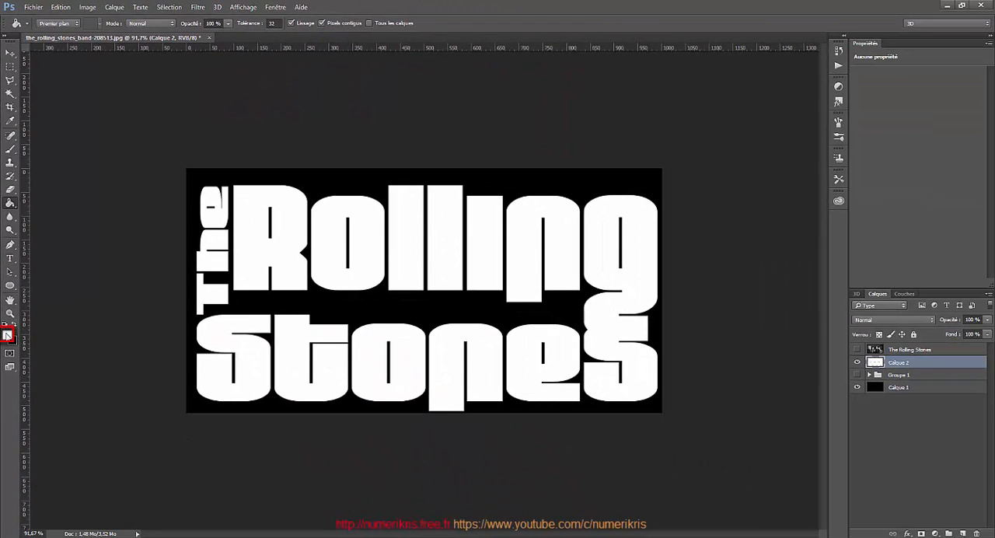
# Set the foreground color to red and fill The's 'h', Rolling's 'o' and second 'l', and Stones' 'e'.
pyautogui.click(8, 335)
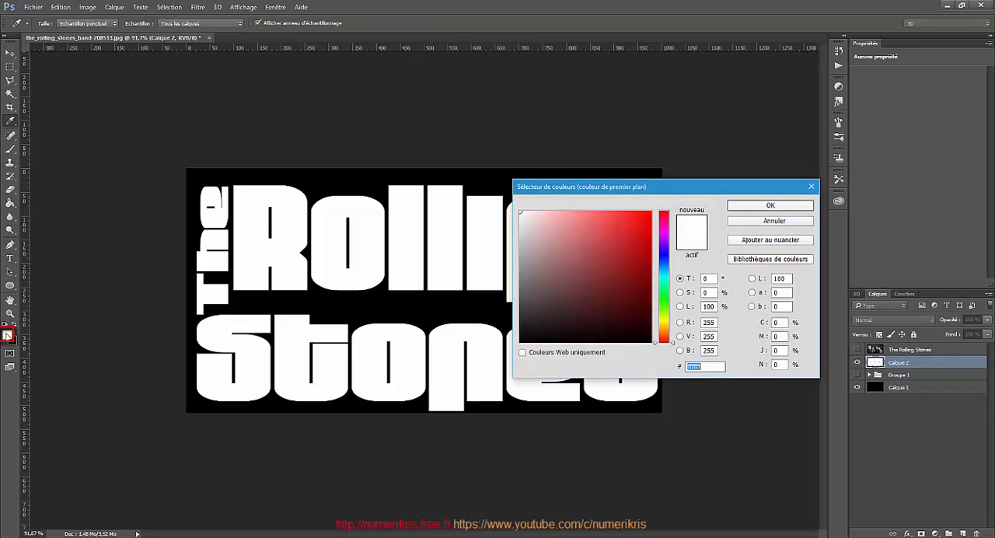
pyautogui.click(652, 212)
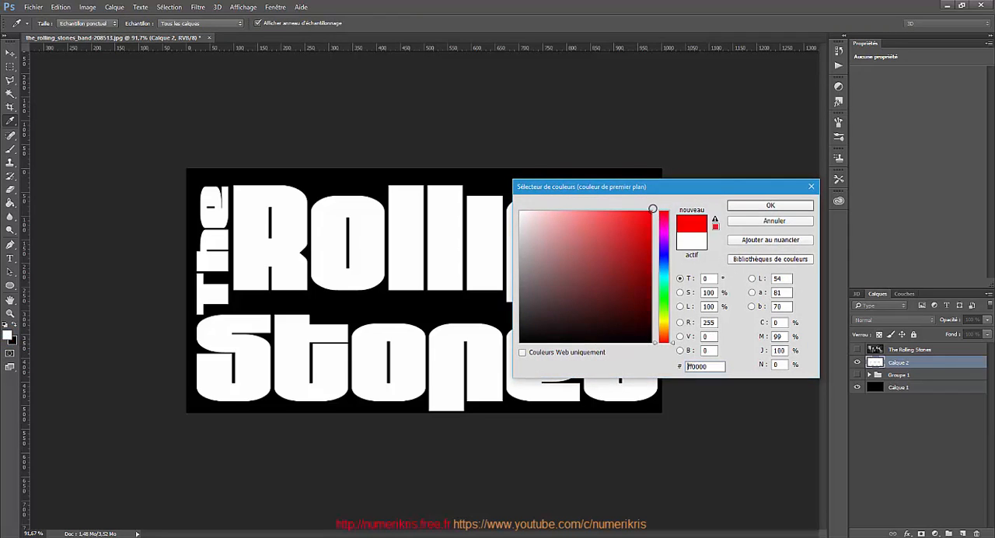
pyautogui.click(770, 206)
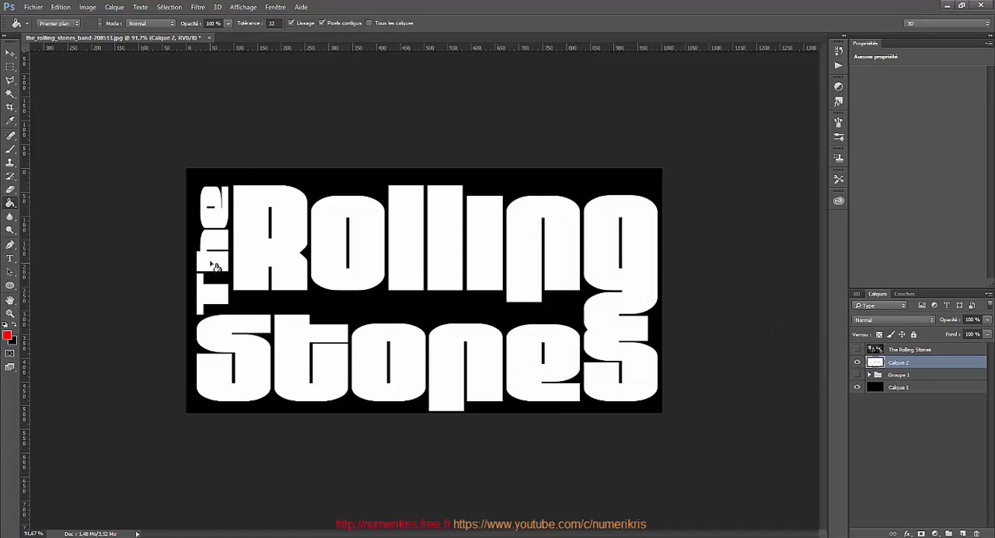
pyautogui.click(210, 261)
pyautogui.click(329, 249)
pyautogui.click(492, 260)
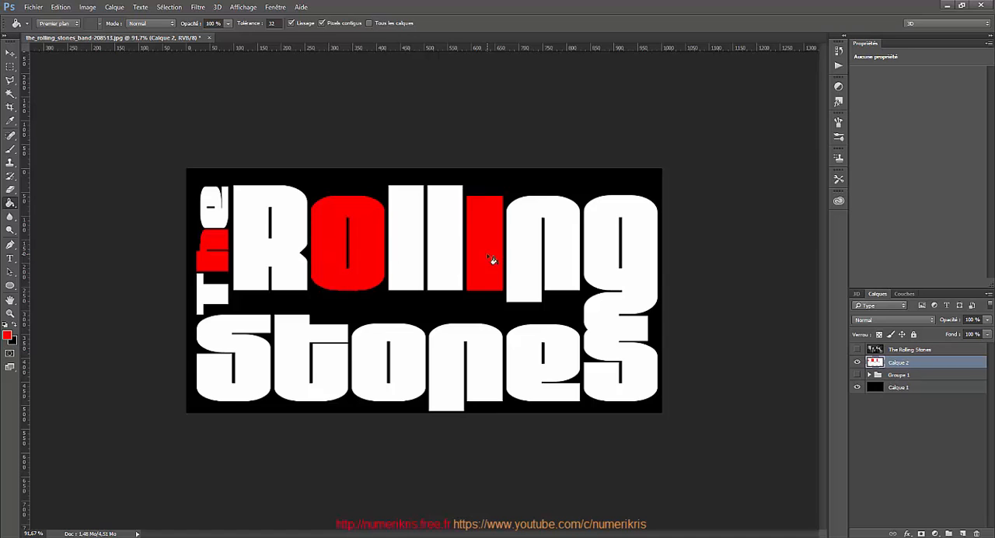
pyautogui.click(516, 380)
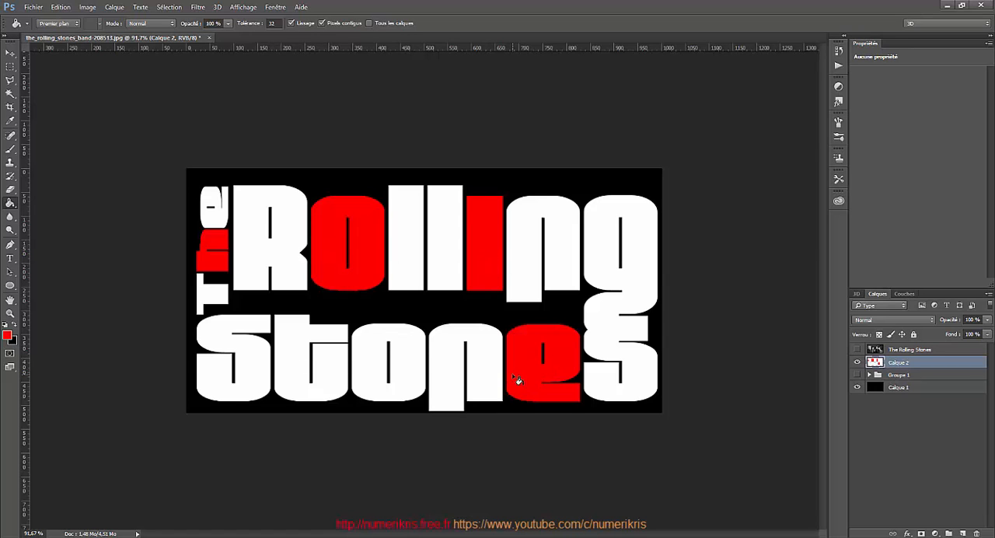
# Set the foreground color to yellow and fill The's 'e', Rolling's first 'l' and Stones' 't'.
pyautogui.click(8, 336)
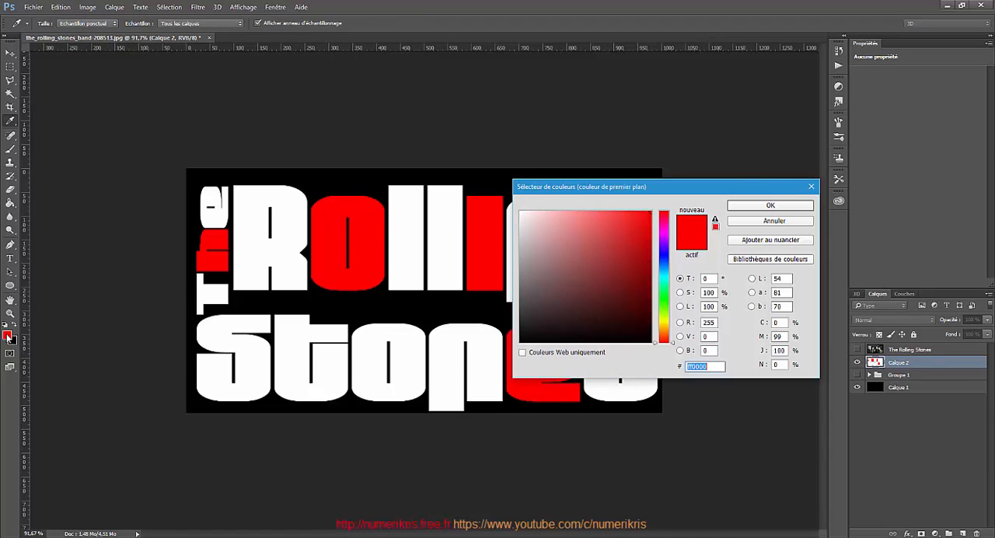
pyautogui.moveTo(674, 345); pyautogui.dragTo(675, 325)
pyautogui.click(779, 207)
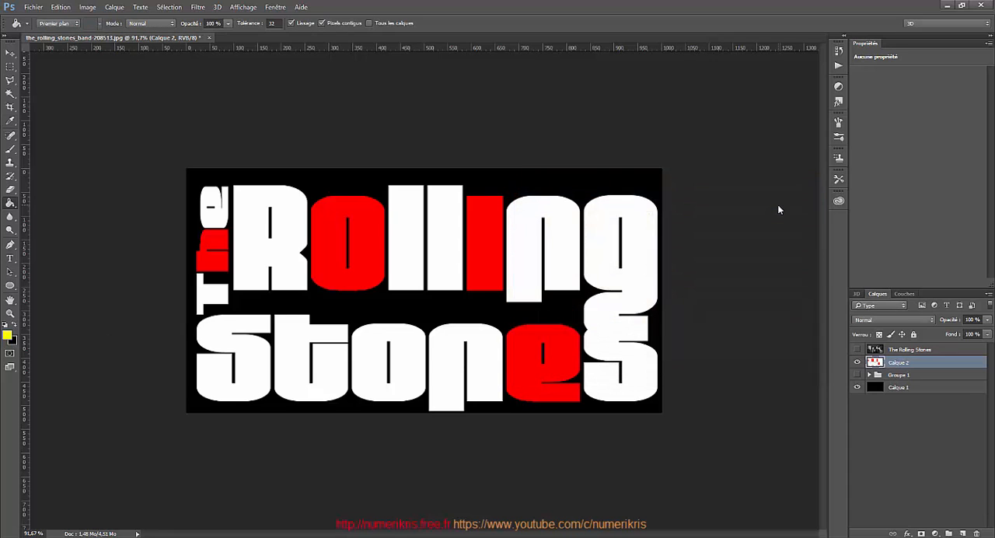
pyautogui.click(217, 204)
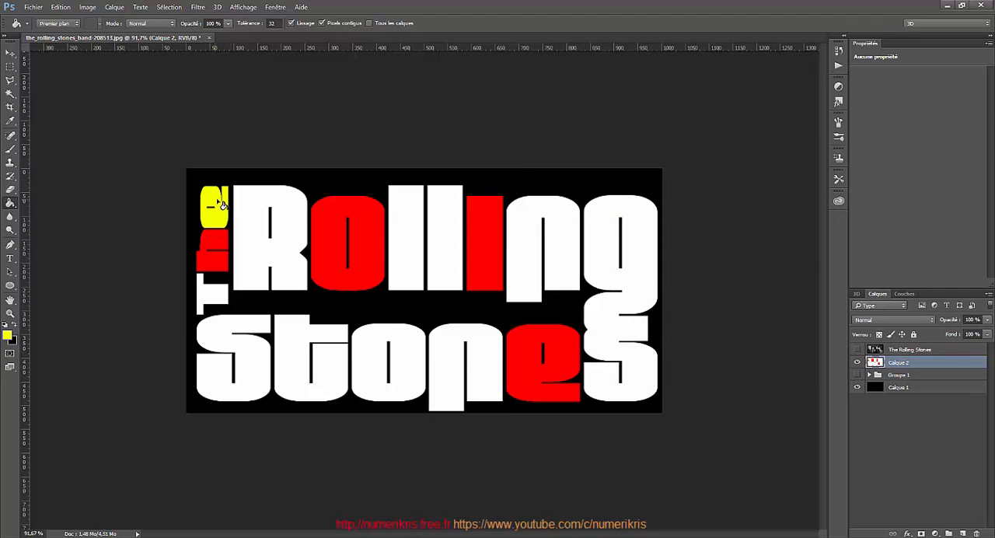
pyautogui.click(454, 233)
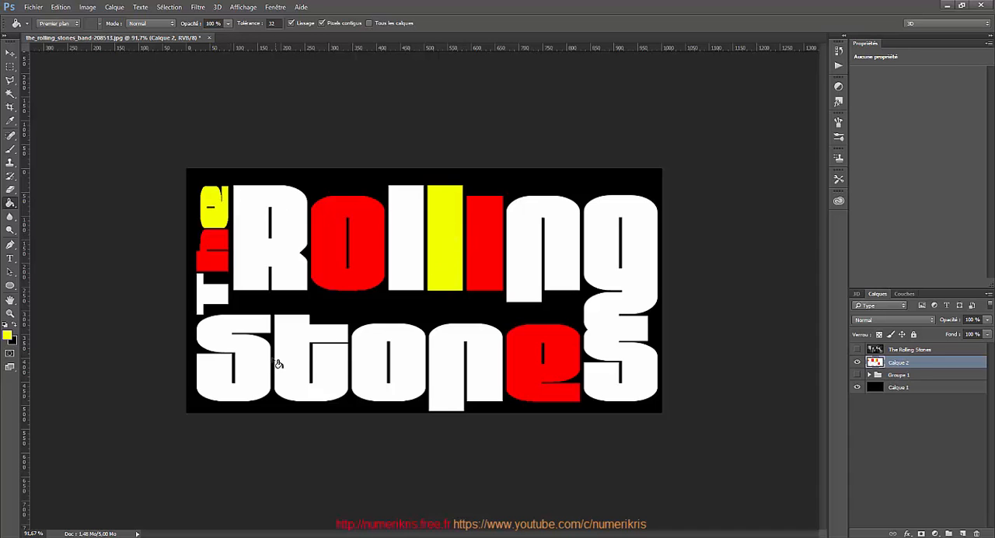
pyautogui.click(293, 365)
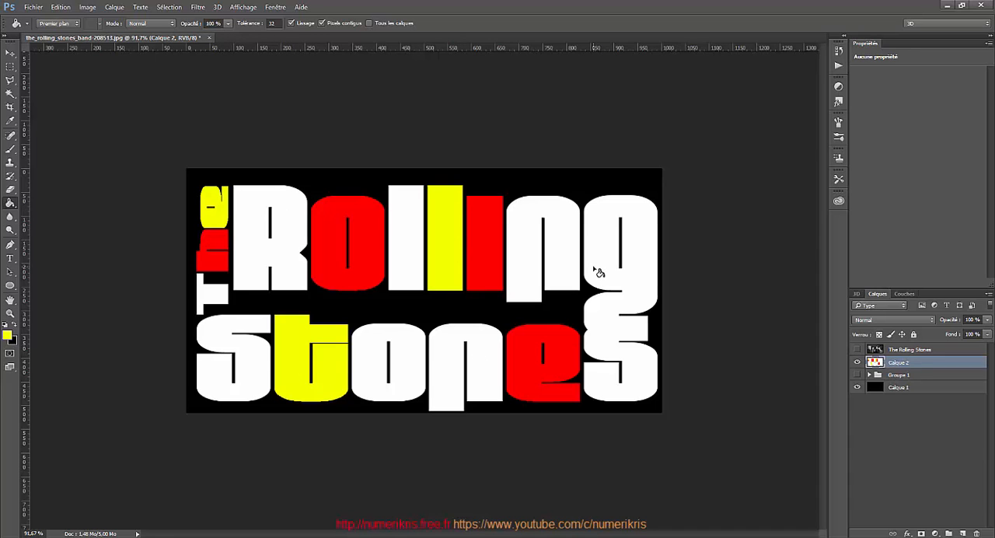
# Set the foreground color to green and fill The's 'T' and Stones' 'n'.
pyautogui.click(7, 335)
pyautogui.click(664, 301)
pyautogui.click(770, 205)
pyautogui.click(211, 298)
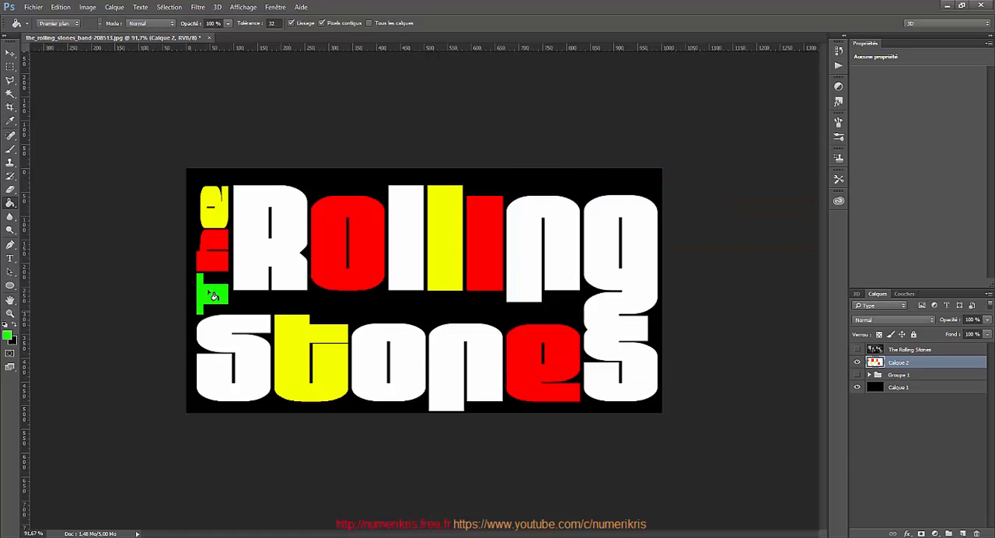
pyautogui.click(448, 363)
# Set the foreground color to cyan and fill Rolling's 'g' and 'R'.
pyautogui.click(7, 335)
pyautogui.click(663, 277)
pyautogui.click(770, 205)
pyautogui.click(619, 222)
pyautogui.click(253, 233)
# Set the foreground color to blue and fill Rolling's 'n' and Stones' first 'S'.
pyautogui.click(7, 335)
pyautogui.click(663, 266)
pyautogui.click(770, 205)
pyautogui.click(529, 233)
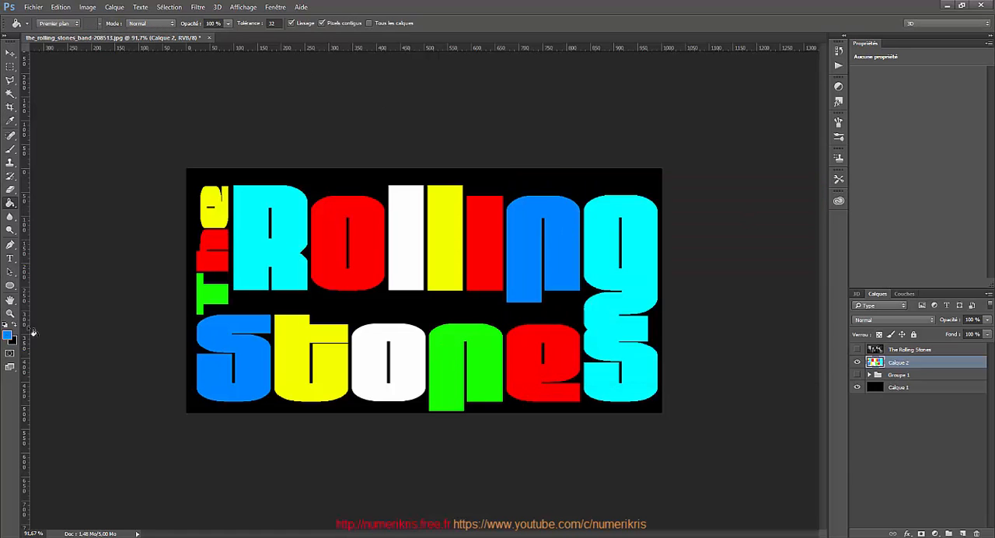
pyautogui.click(407, 229)
# Fill Rolling's 'i' with purple and Stones' 'o' with magenta.
pyautogui.click(7, 335)
pyautogui.click(664, 234)
pyautogui.click(771, 205)
pyautogui.click(409, 373)
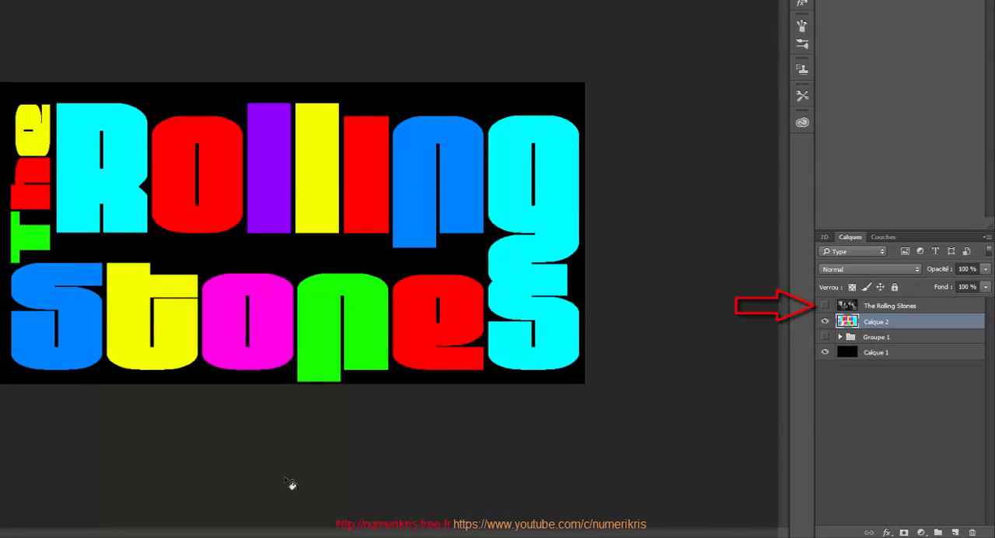
# Show the band photo layer and select it.
pyautogui.click(825, 307)
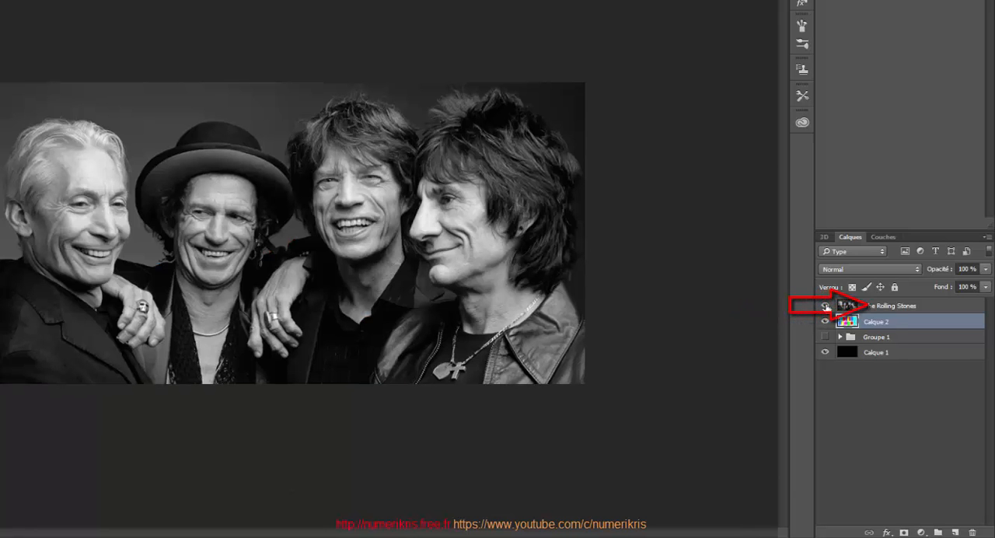
pyautogui.click(892, 309)
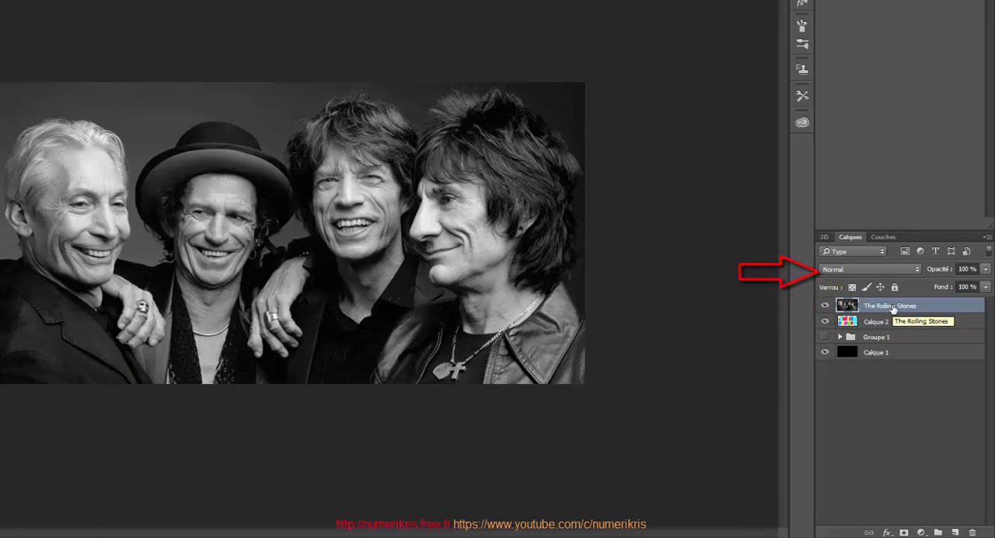
# Set the band photo layer's blend mode to Lumière crue and clip it to the coloured letters layer.
pyautogui.click(877, 270)
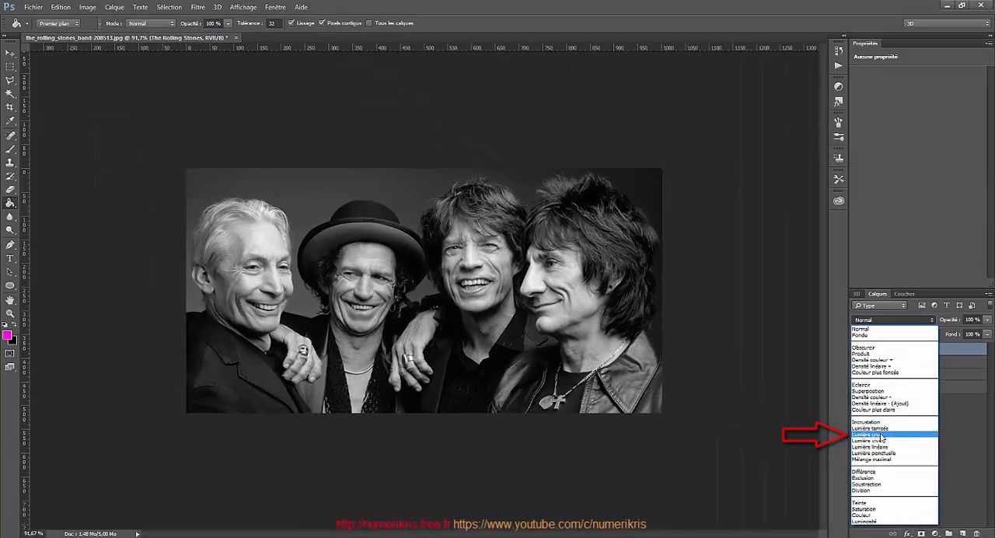
pyautogui.click(799, 380)
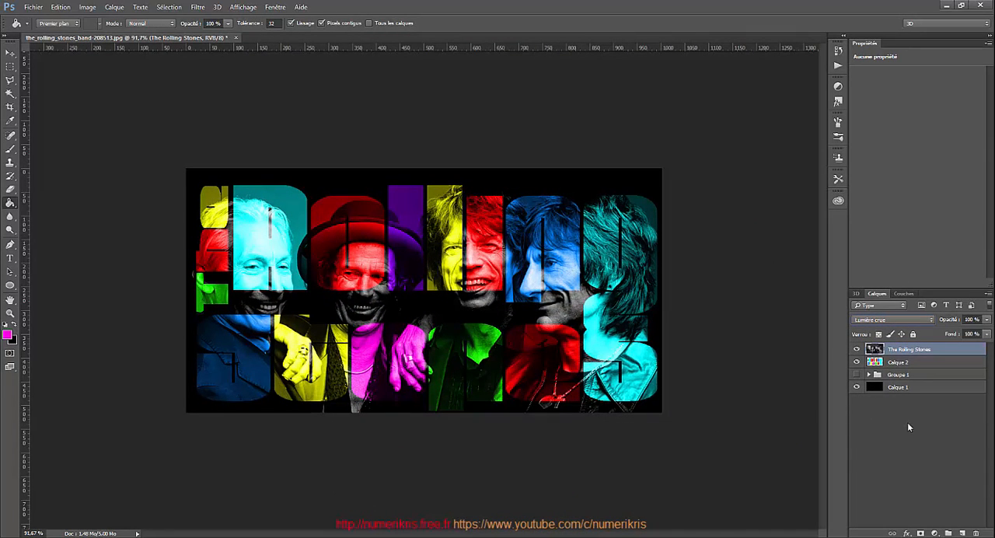
pyautogui.hotkey('ctrl', 'alt', 'g')
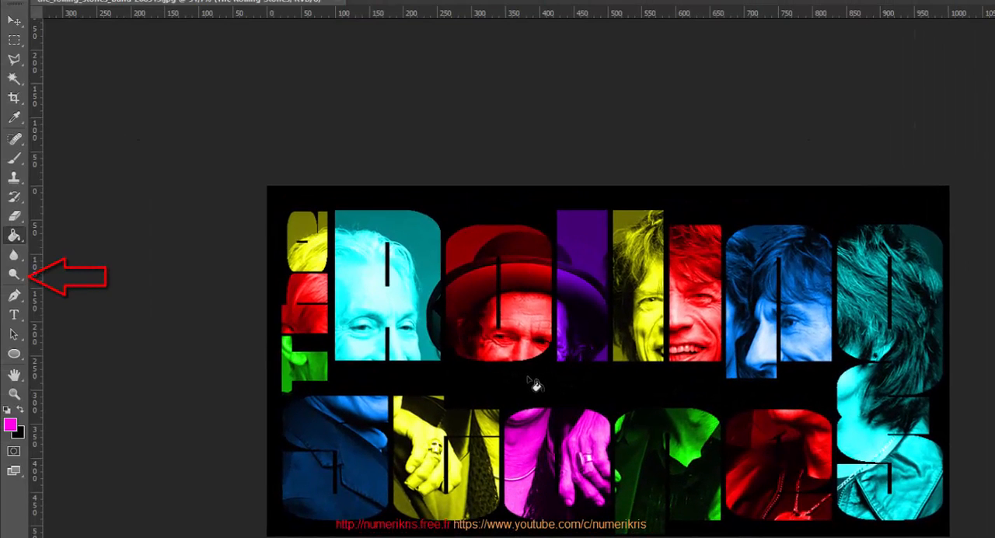
# Darken parts of the photo letters with the Burn tool, midtones range, at 51% exposure.
pyautogui.click(14, 273)
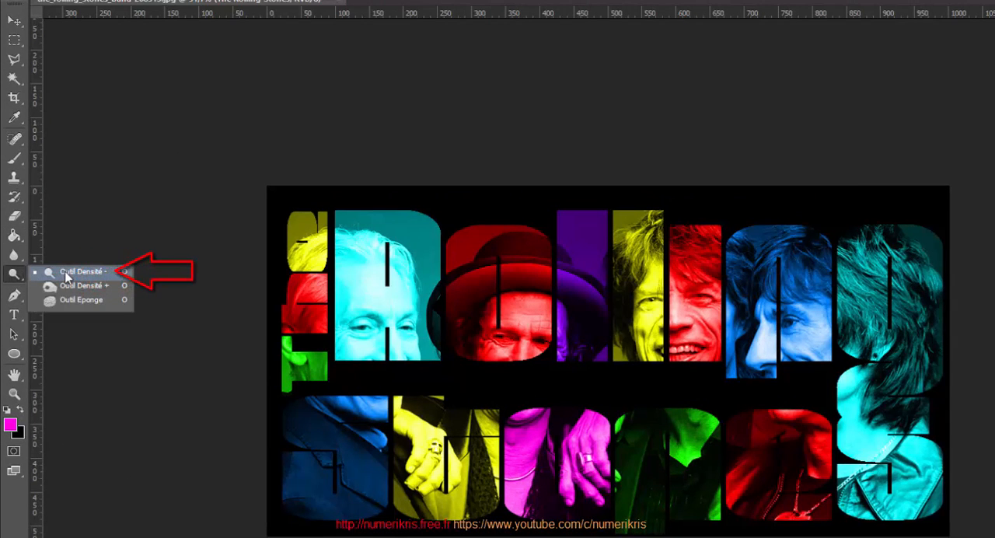
pyautogui.click(66, 273)
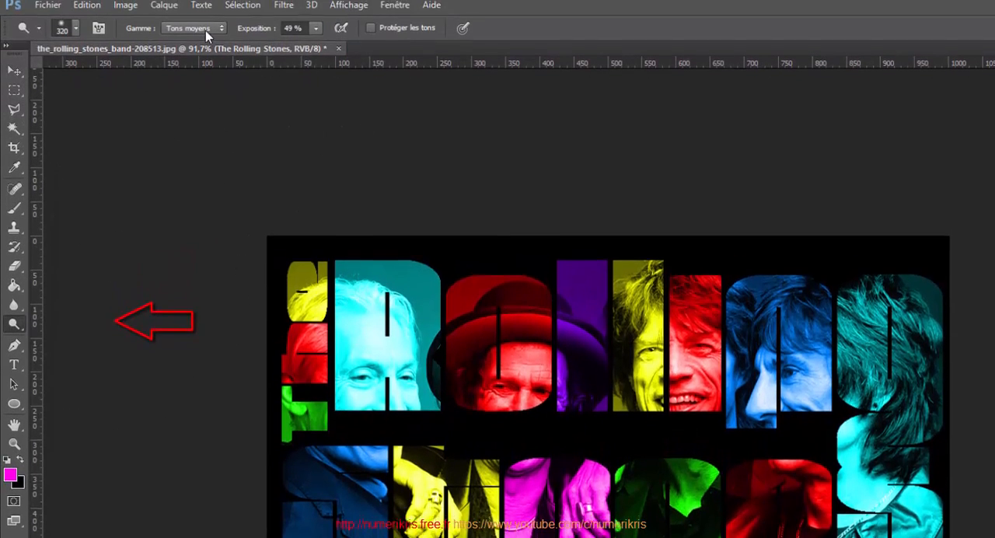
pyautogui.click(205, 30)
pyautogui.click(204, 51)
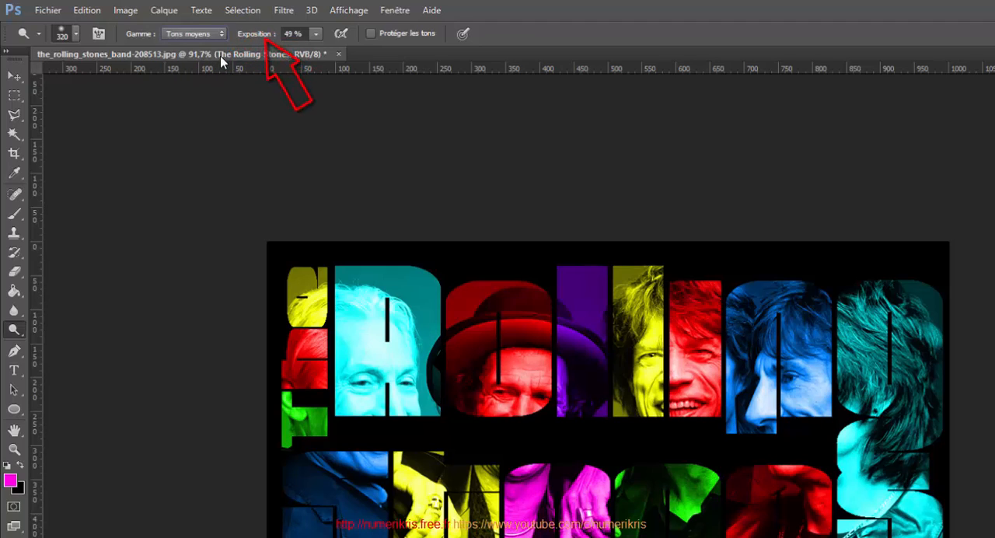
pyautogui.click(315, 33)
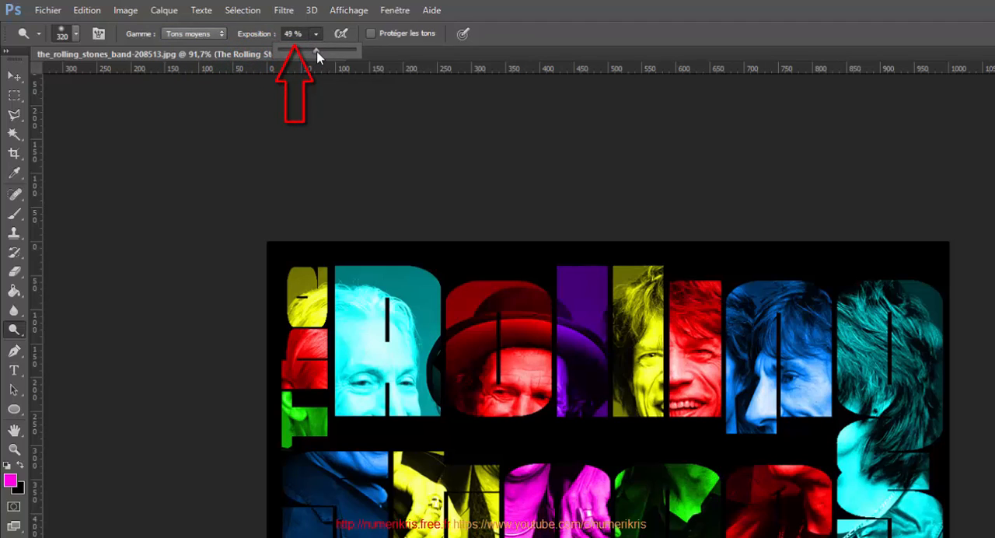
pyautogui.moveTo(316, 52); pyautogui.dragTo(318, 52)
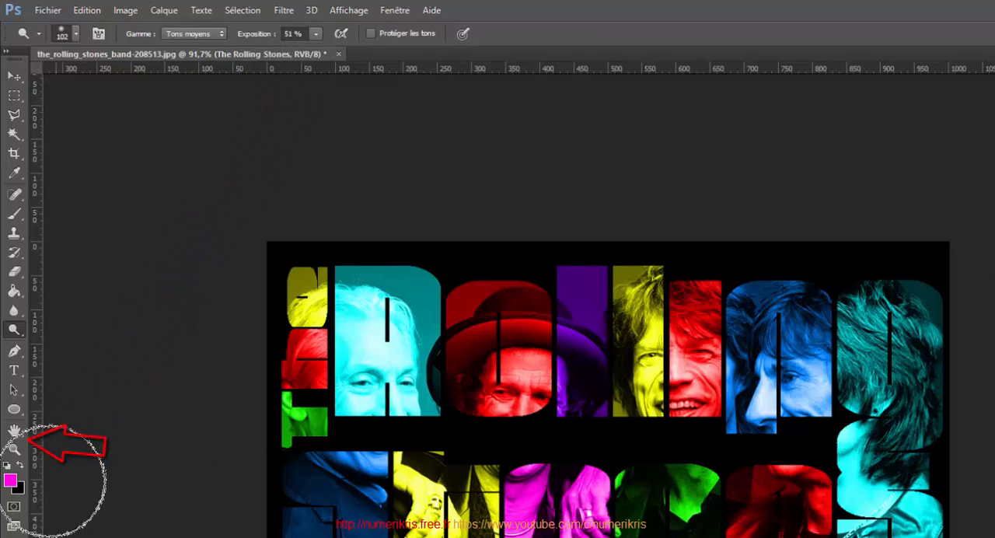
pyautogui.click(22, 470)
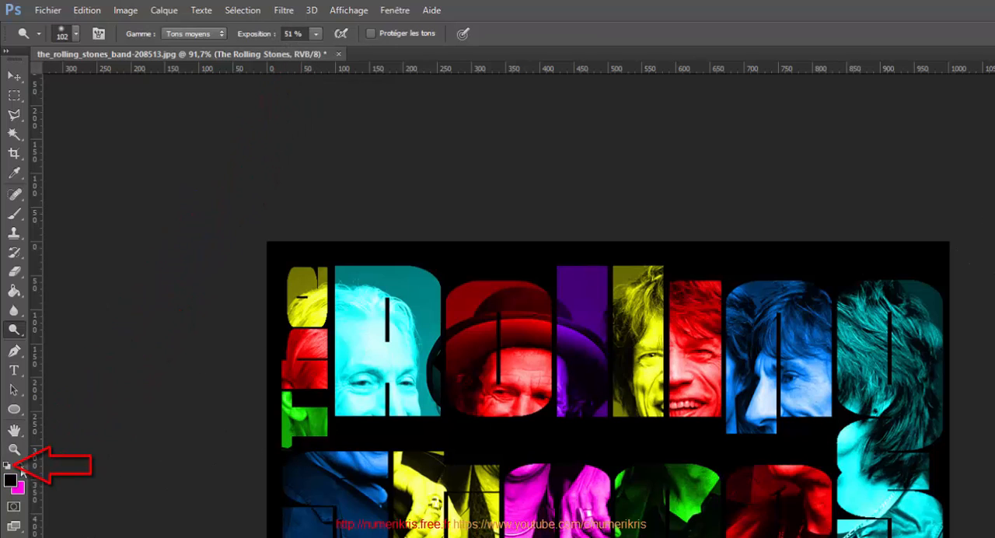
pyautogui.click(6, 467)
pyautogui.click(20, 464)
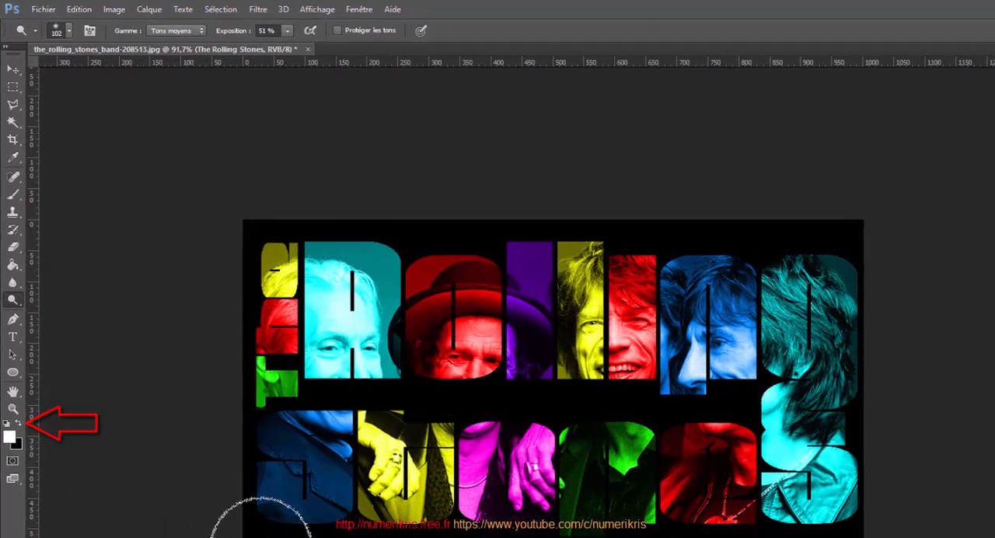
pyautogui.moveTo(296, 437)
pyautogui.mouseDown()
pyautogui.moveTo(260, 454)
pyautogui.moveTo(266, 480)
pyautogui.moveTo(278, 465)
pyautogui.moveTo(253, 504)
pyautogui.moveTo(262, 439)
pyautogui.moveTo(269, 511)
pyautogui.moveTo(271, 441)
pyautogui.moveTo(312, 432)
pyautogui.moveTo(264, 502)
pyautogui.moveTo(239, 436)
pyautogui.moveTo(286, 447)
pyautogui.moveTo(239, 532)
pyautogui.moveTo(279, 454)
pyautogui.moveTo(262, 524)
pyautogui.mouseUp()
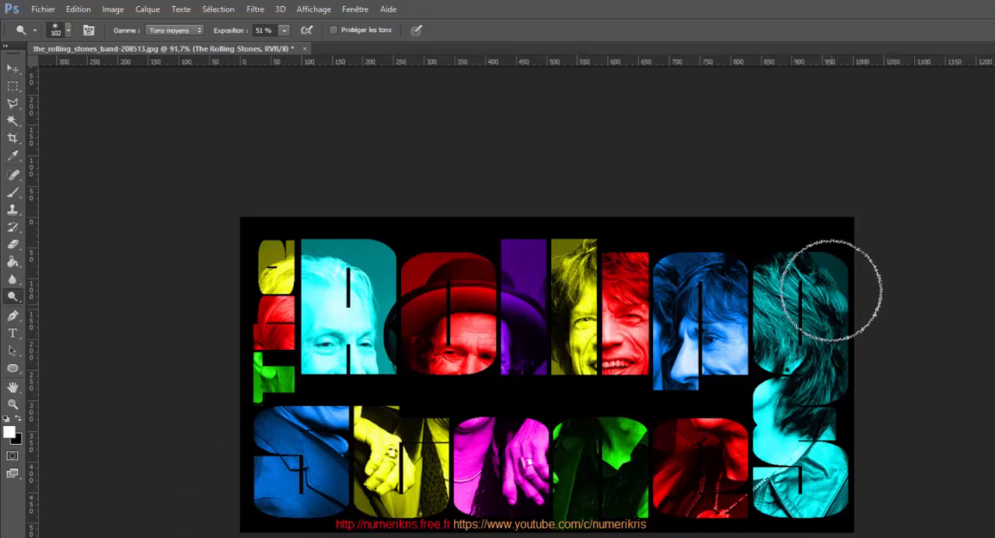
pyautogui.moveTo(833, 288)
pyautogui.mouseDown()
pyautogui.moveTo(821, 265)
pyautogui.moveTo(854, 301)
pyautogui.moveTo(770, 245)
pyautogui.moveTo(878, 302)
pyautogui.moveTo(824, 247)
pyautogui.moveTo(872, 475)
pyautogui.moveTo(864, 447)
pyautogui.moveTo(821, 535)
pyautogui.moveTo(820, 519)
pyautogui.moveTo(796, 519)
pyautogui.mouseUp()
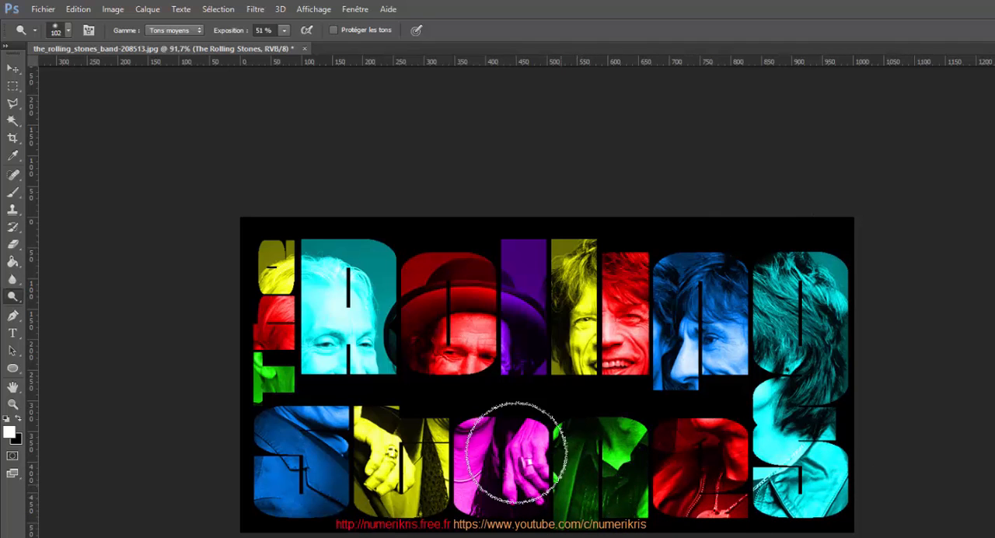
pyautogui.moveTo(459, 250)
pyautogui.mouseDown()
pyautogui.moveTo(444, 299)
pyautogui.moveTo(426, 257)
pyautogui.moveTo(451, 276)
pyautogui.mouseUp()
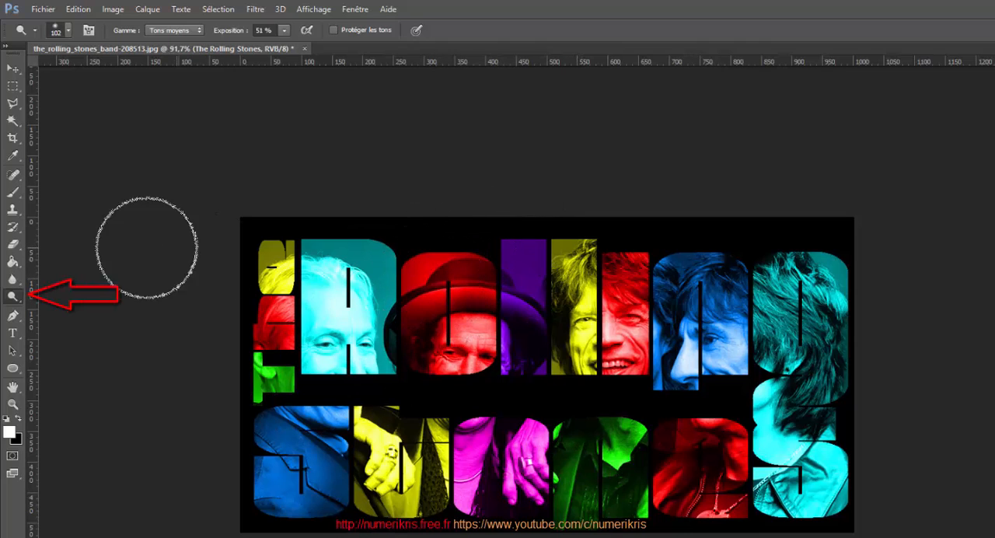
# Lighten parts of the letters with the Dodge tool using a 69 px brush.
pyautogui.rightClick(12, 300)
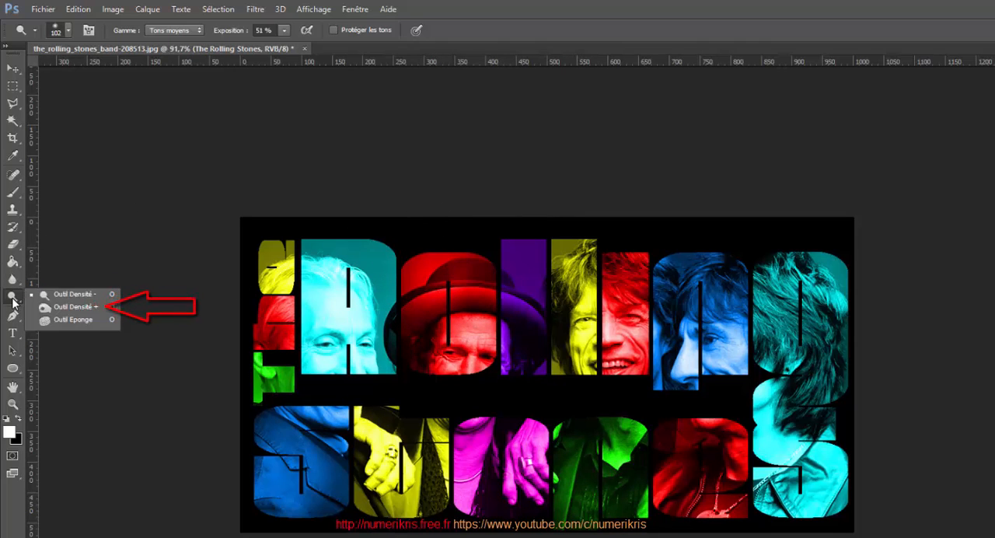
pyautogui.click(63, 309)
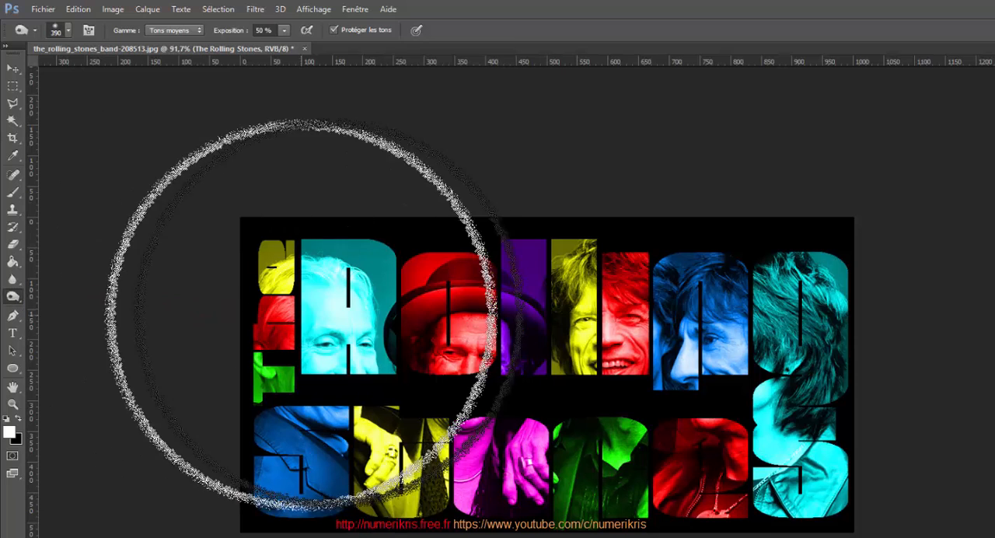
pyautogui.click(67, 30)
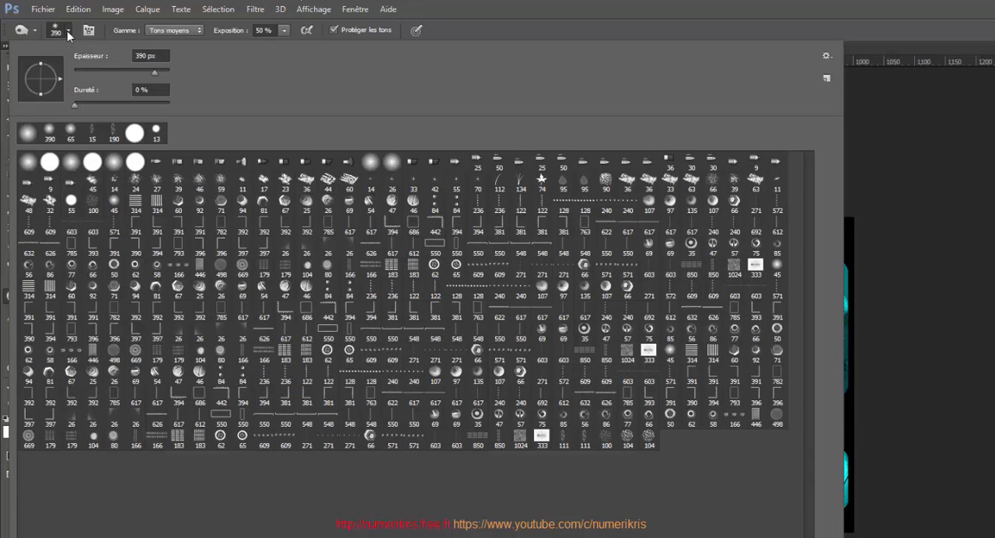
pyautogui.moveTo(95, 77); pyautogui.dragTo(92, 76)
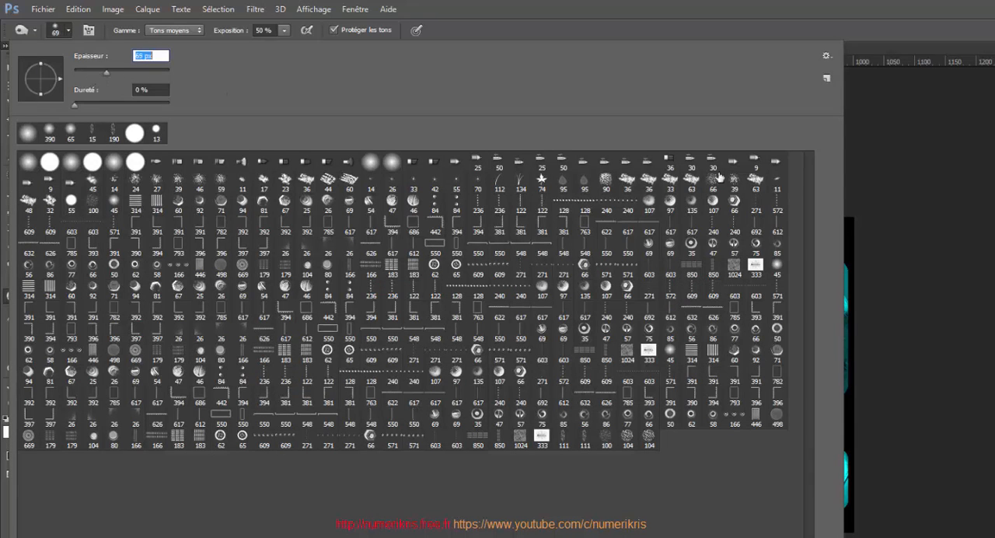
pyautogui.click(936, 207)
pyautogui.moveTo(367, 262)
pyautogui.mouseDown()
pyautogui.moveTo(334, 299)
pyautogui.moveTo(335, 264)
pyautogui.moveTo(315, 253)
pyautogui.moveTo(324, 235)
pyautogui.moveTo(318, 254)
pyautogui.moveTo(354, 286)
pyautogui.mouseUp()
pyautogui.moveTo(363, 263)
pyautogui.mouseDown()
pyautogui.moveTo(349, 271)
pyautogui.moveTo(342, 302)
pyautogui.moveTo(347, 379)
pyautogui.moveTo(380, 468)
pyautogui.mouseUp()
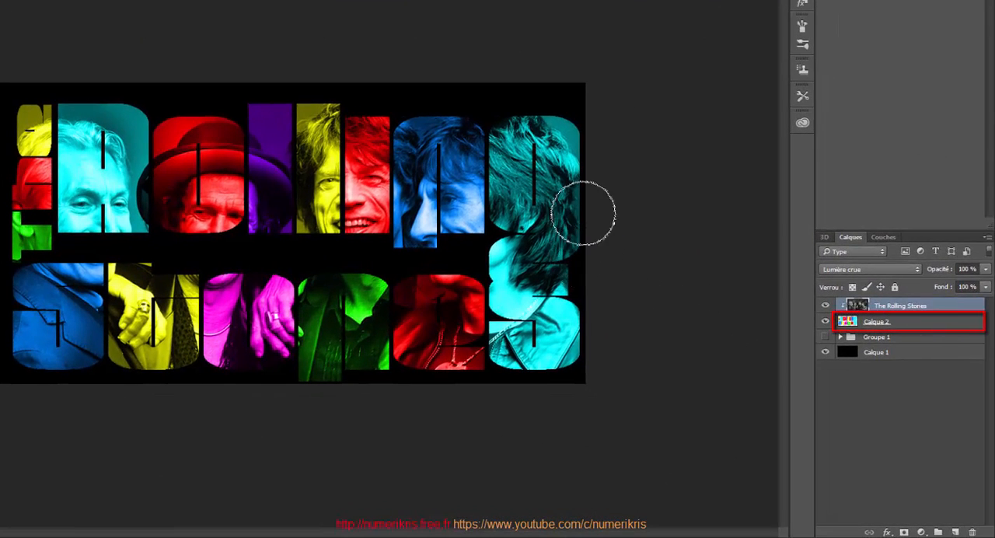
# Add a Hue/Saturation adjustment layer above the colour layer, enabling Colorize with saturation 100.
pyautogui.click(947, 325)
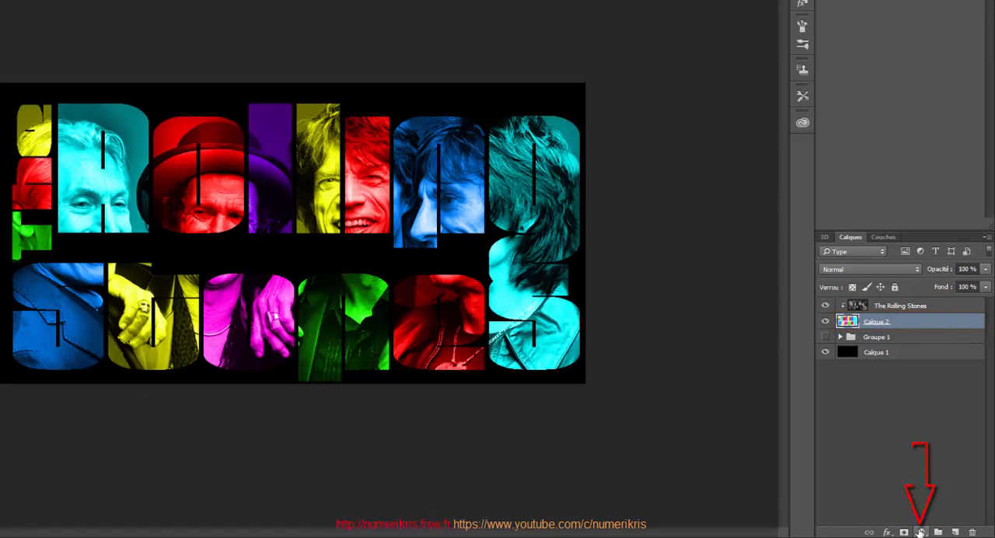
pyautogui.click(920, 532)
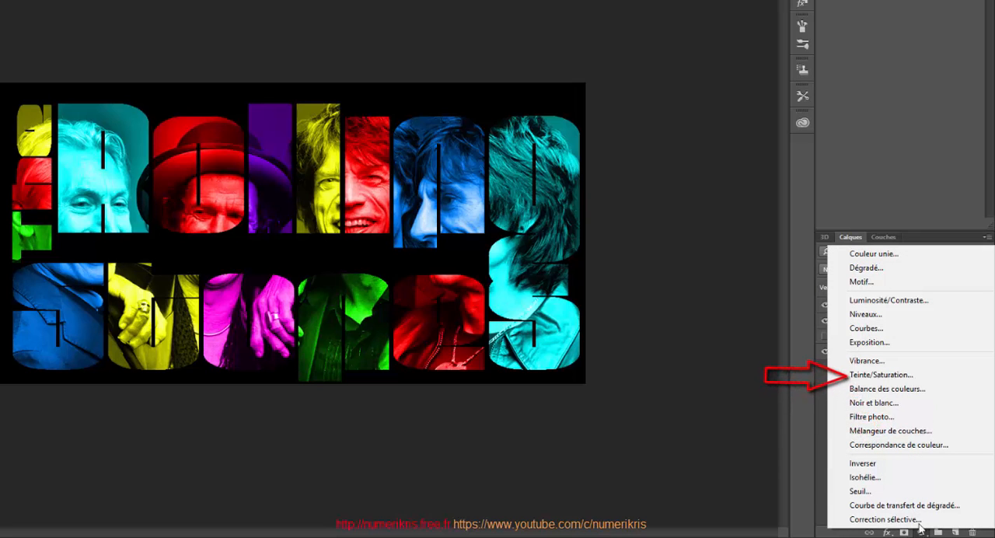
pyautogui.click(902, 376)
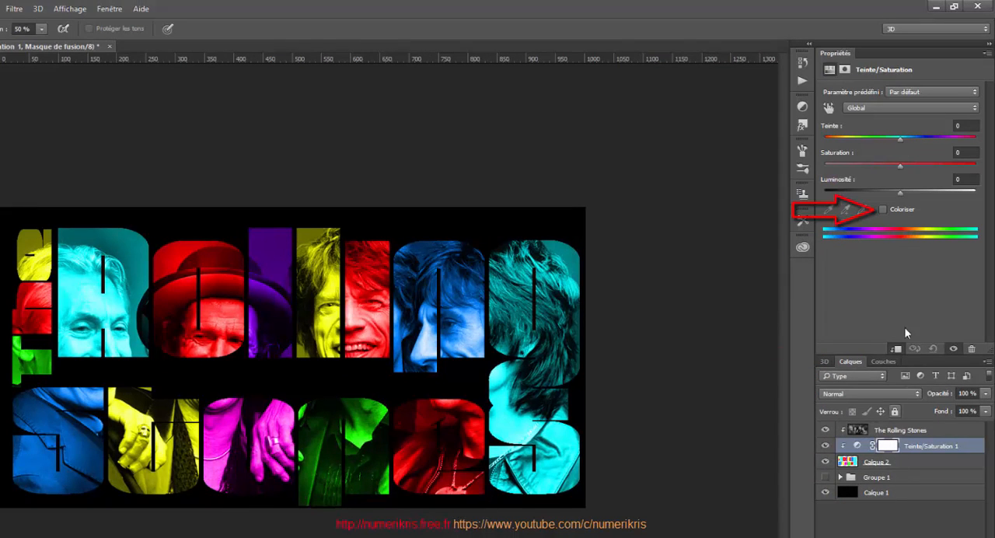
pyautogui.click(881, 211)
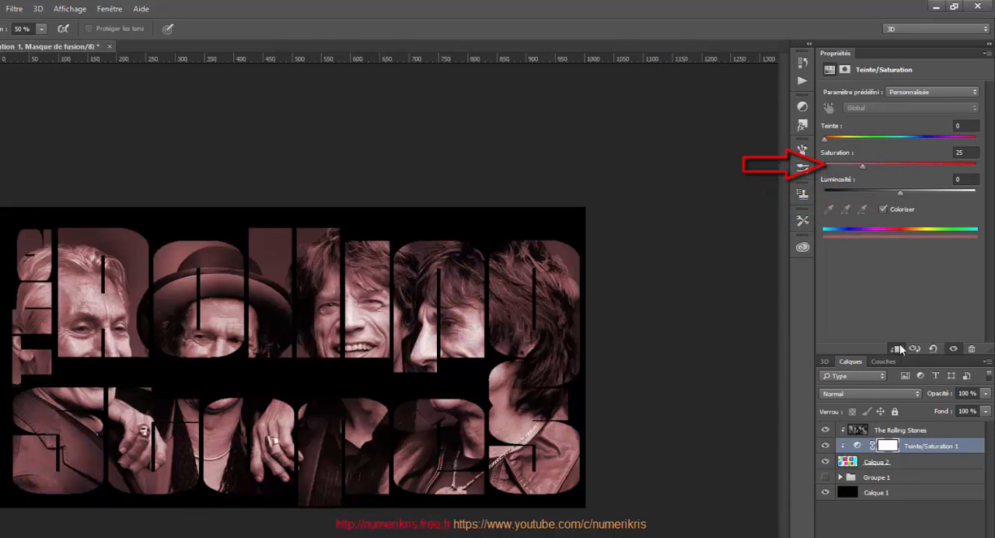
pyautogui.moveTo(862, 166); pyautogui.dragTo(989, 175)
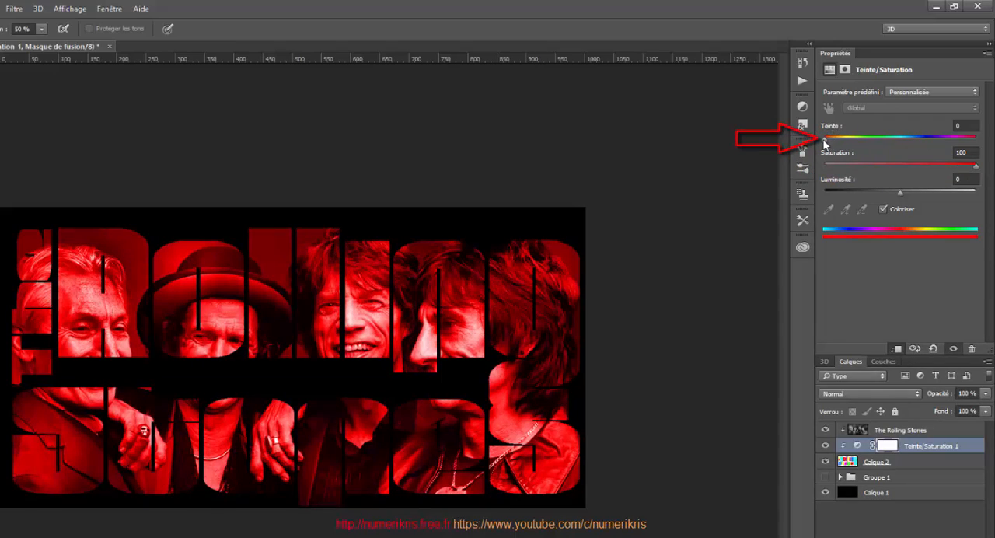
# Set the Hue/Saturation adjustment's hue to 222 and its layer opacity to 30%.
pyautogui.moveTo(824, 141)
pyautogui.mouseDown()
pyautogui.moveTo(986, 147)
pyautogui.moveTo(817, 146)
pyautogui.mouseUp()
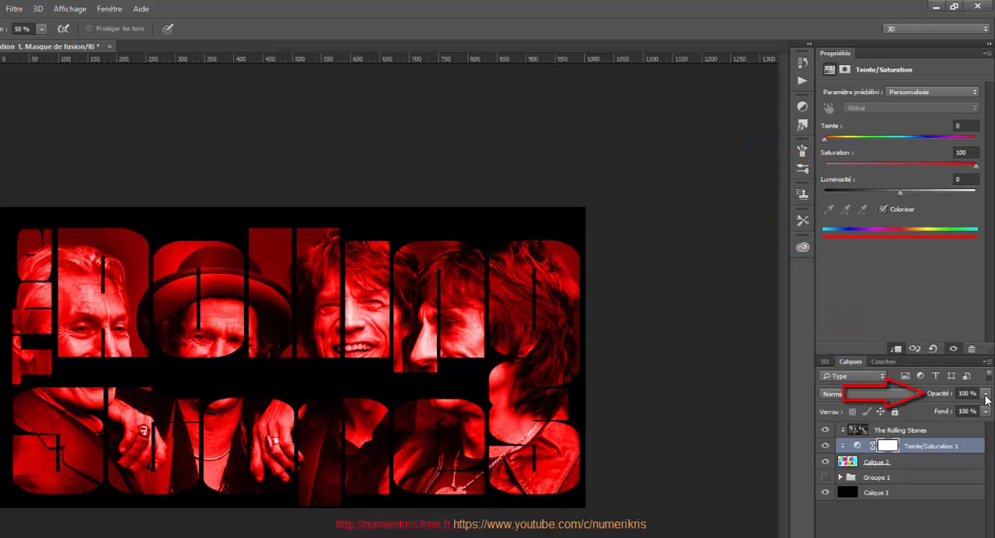
pyautogui.click(986, 394)
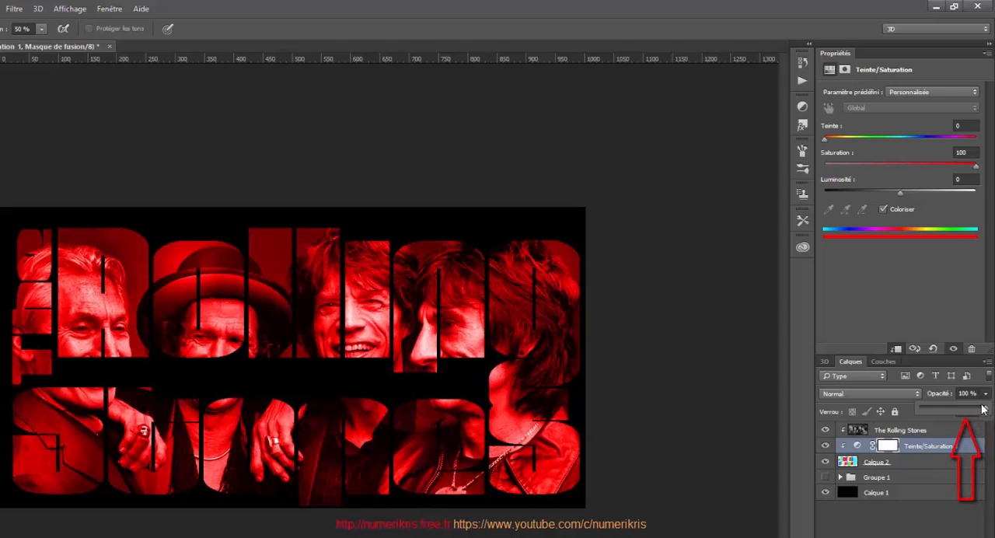
pyautogui.moveTo(981, 409); pyautogui.dragTo(949, 407)
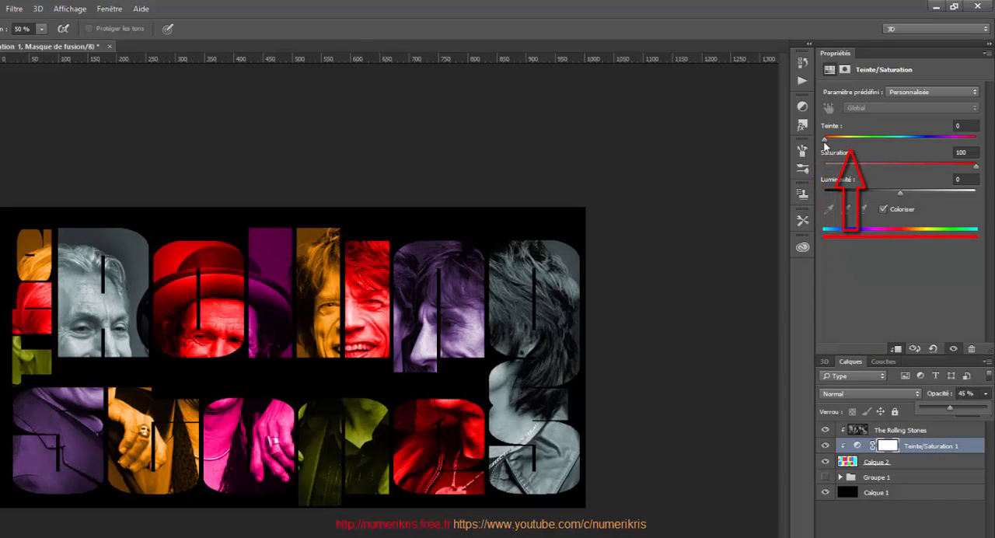
pyautogui.moveTo(825, 138); pyautogui.dragTo(918, 144)
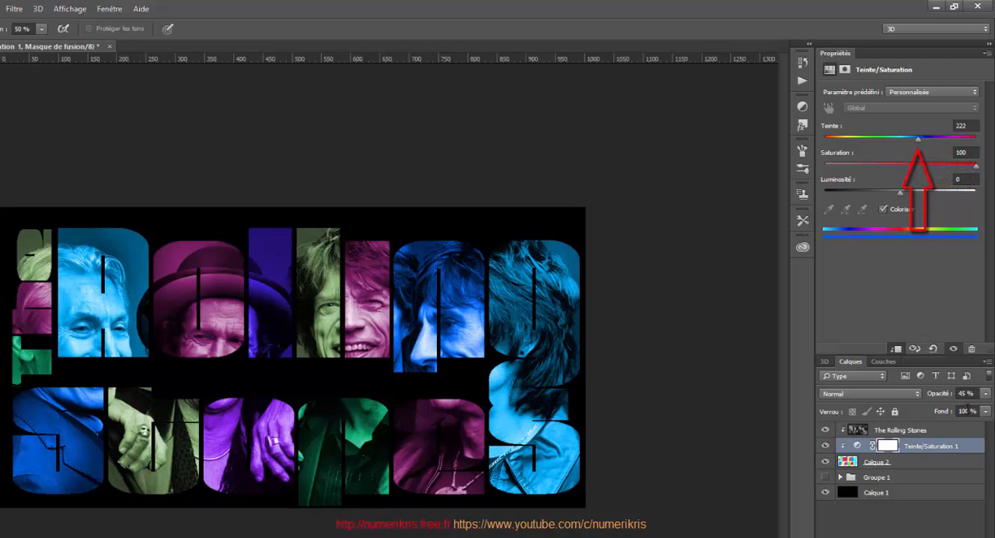
pyautogui.click(985, 393)
pyautogui.moveTo(950, 406)
pyautogui.mouseDown()
pyautogui.moveTo(929, 407)
pyautogui.moveTo(961, 404)
pyautogui.moveTo(945, 405)
pyautogui.mouseUp()
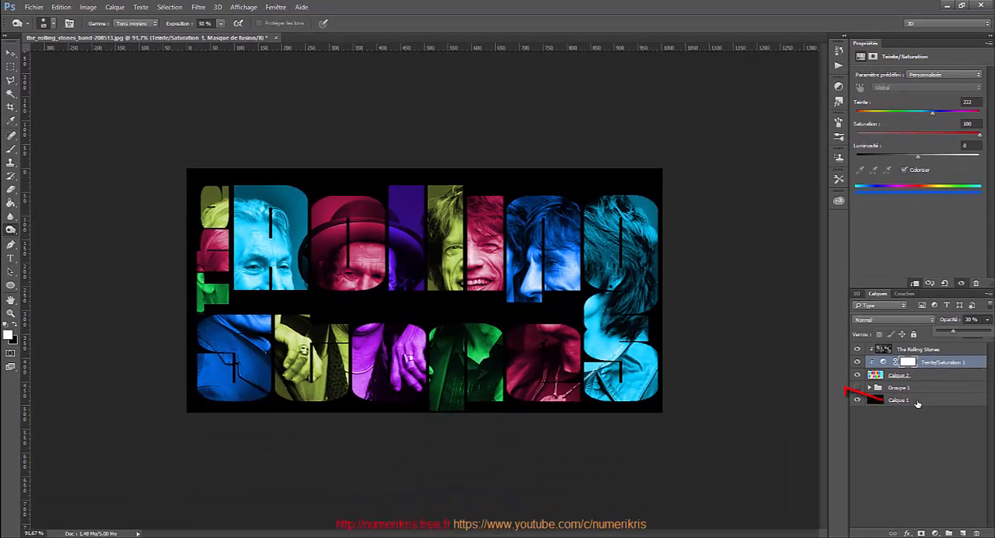
# Try filling the black background layer with white, then undo the fill.
pyautogui.click(911, 427)
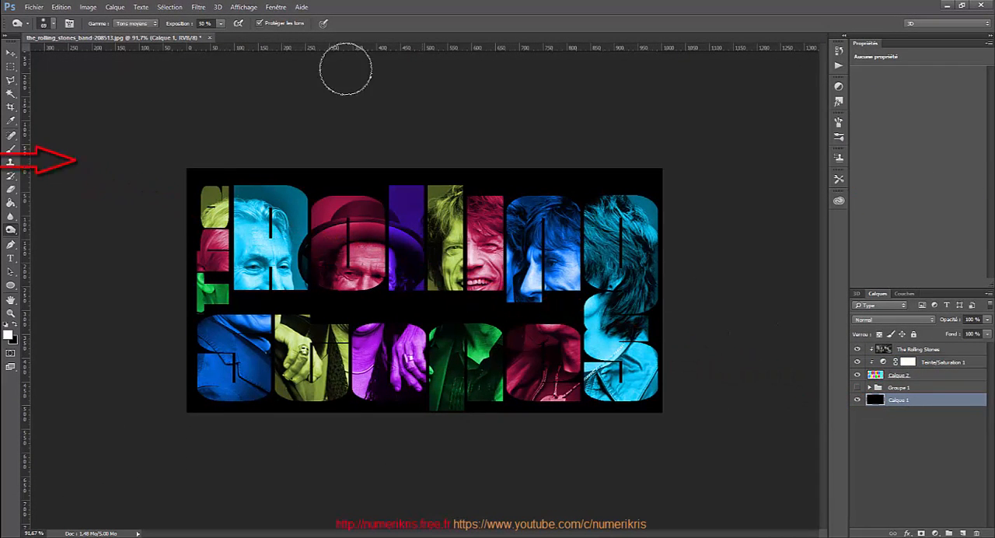
pyautogui.click(61, 7)
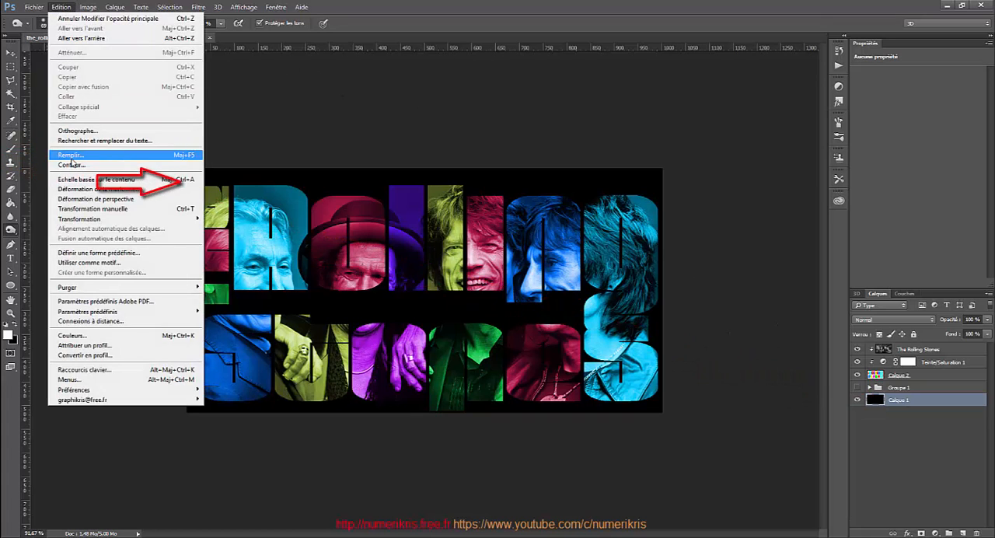
pyautogui.click(70, 155)
pyautogui.click(467, 159)
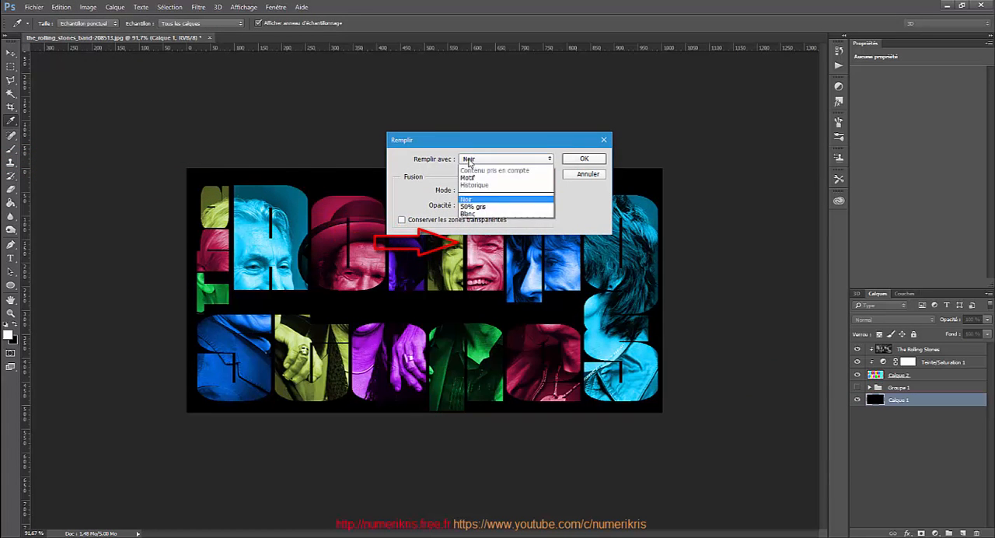
pyautogui.click(468, 241)
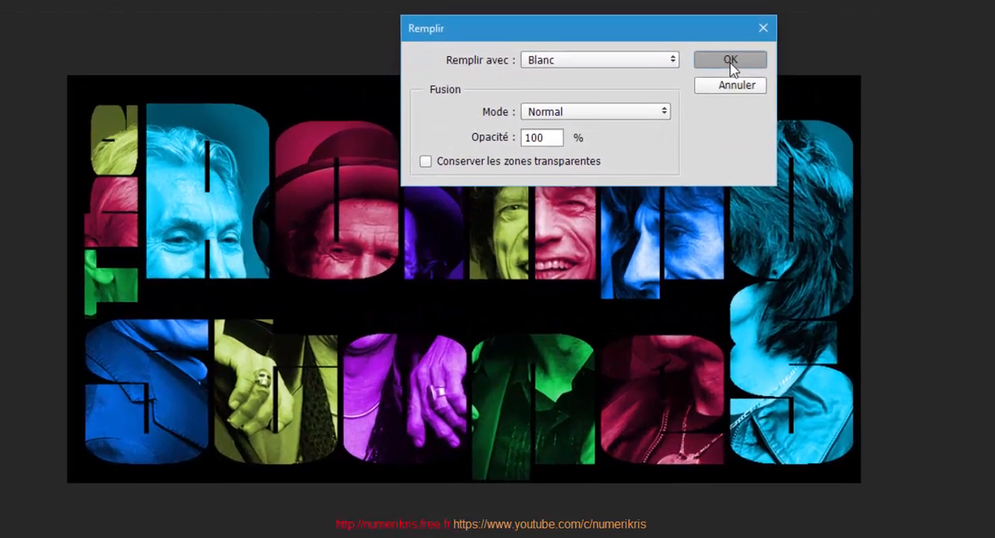
pyautogui.click(584, 158)
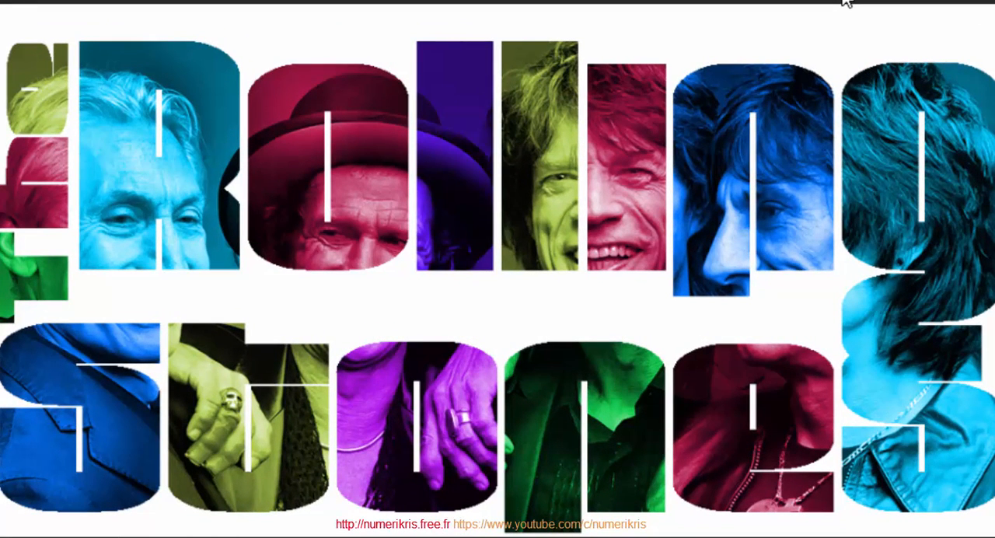
pyautogui.hotkey('ctrl', 'z')
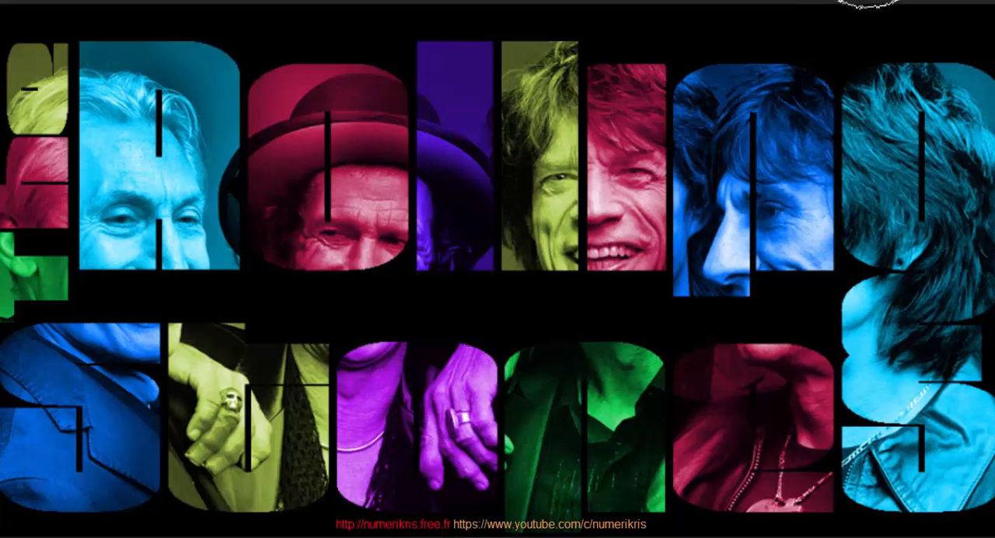